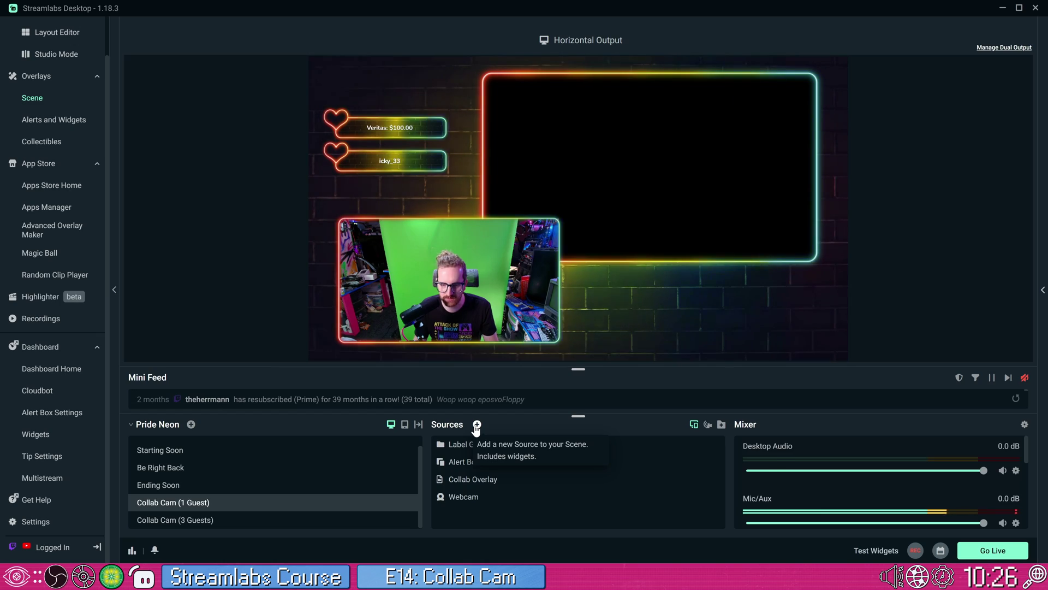
# Open the Add Source dialog from the Sources panel of the Collab Cam (1 Guest) scene.
pyautogui.click(475, 424)
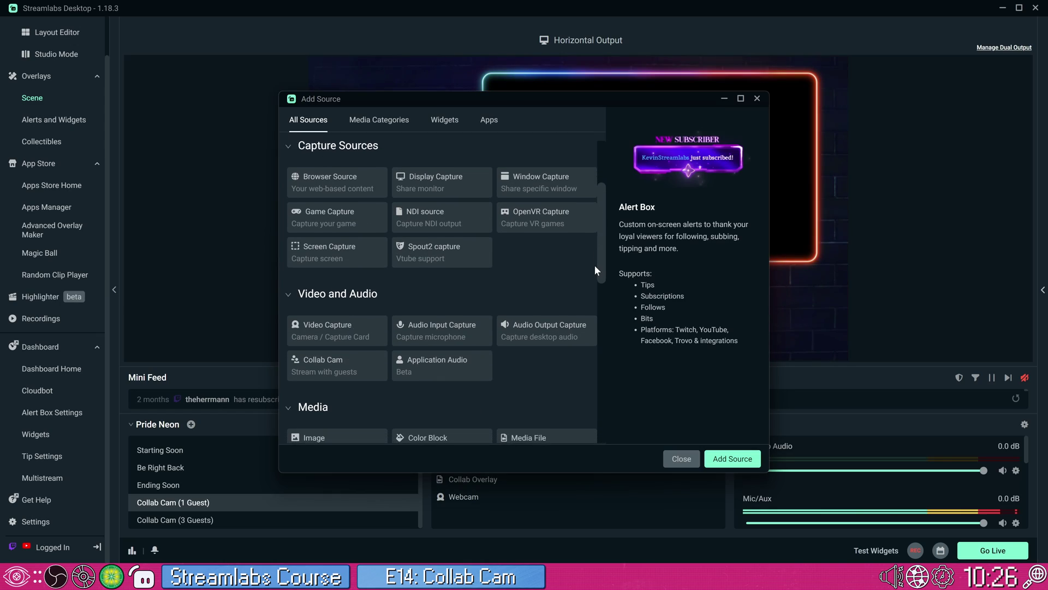
# Add a Collab Cam source with its default name and copy the guest invite URL.
pyautogui.scroll(-1, 595, 270)
pyautogui.click(357, 366)
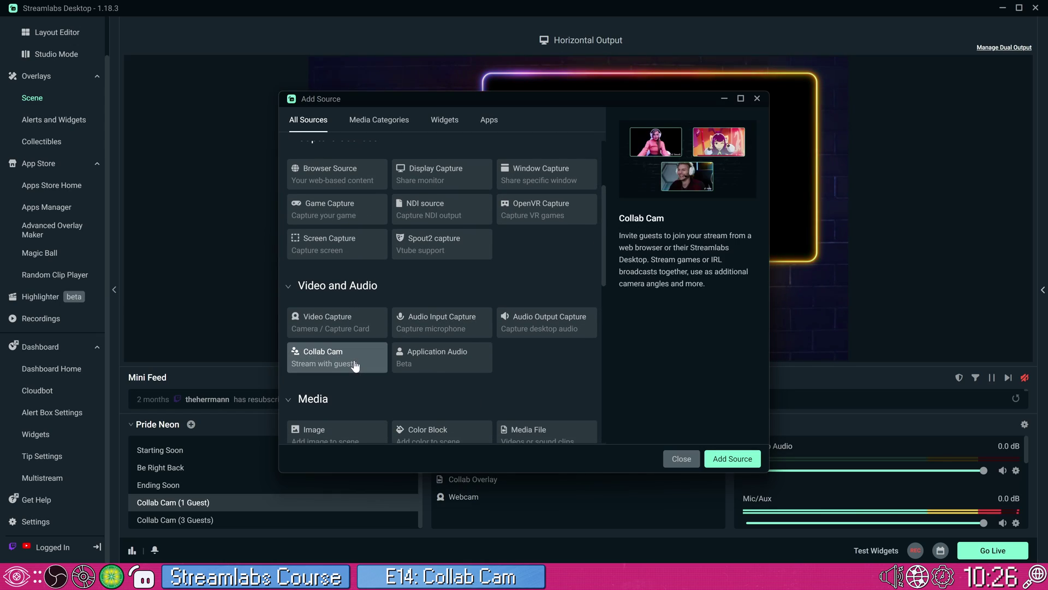
pyautogui.click(723, 459)
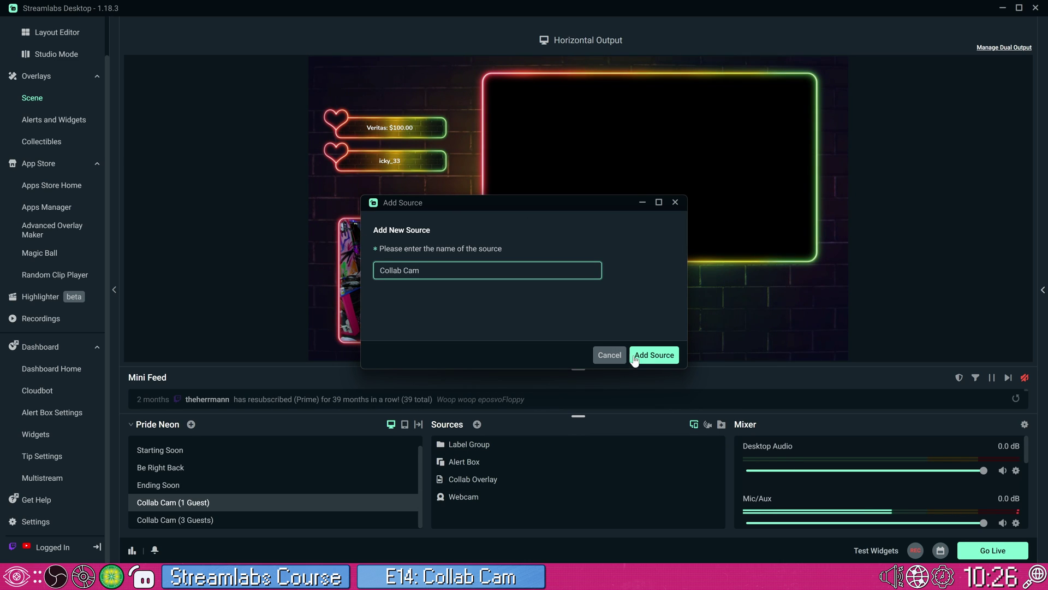
pyautogui.click(647, 355)
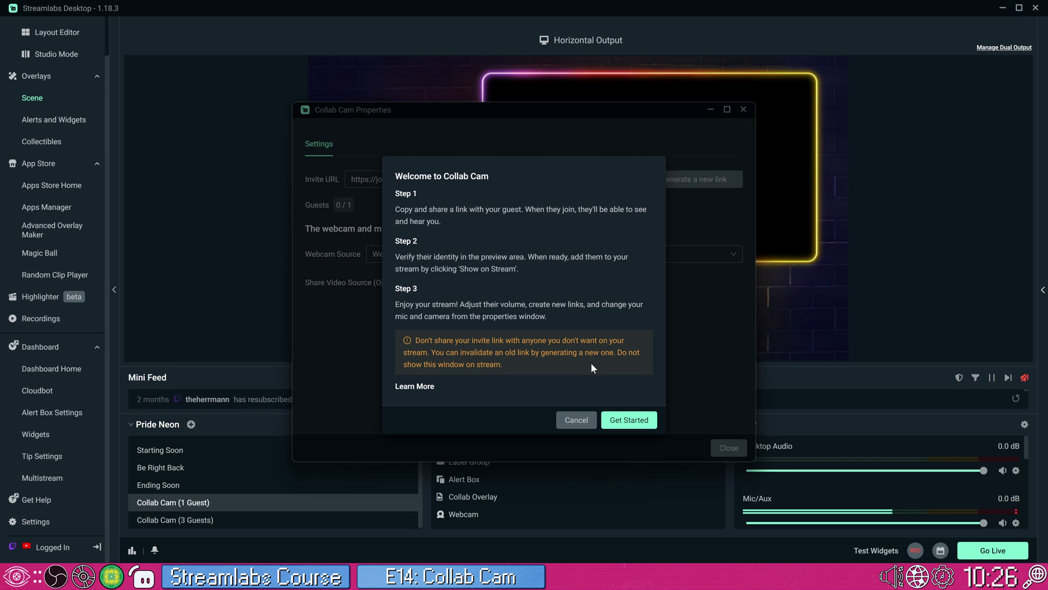
pyautogui.click(576, 419)
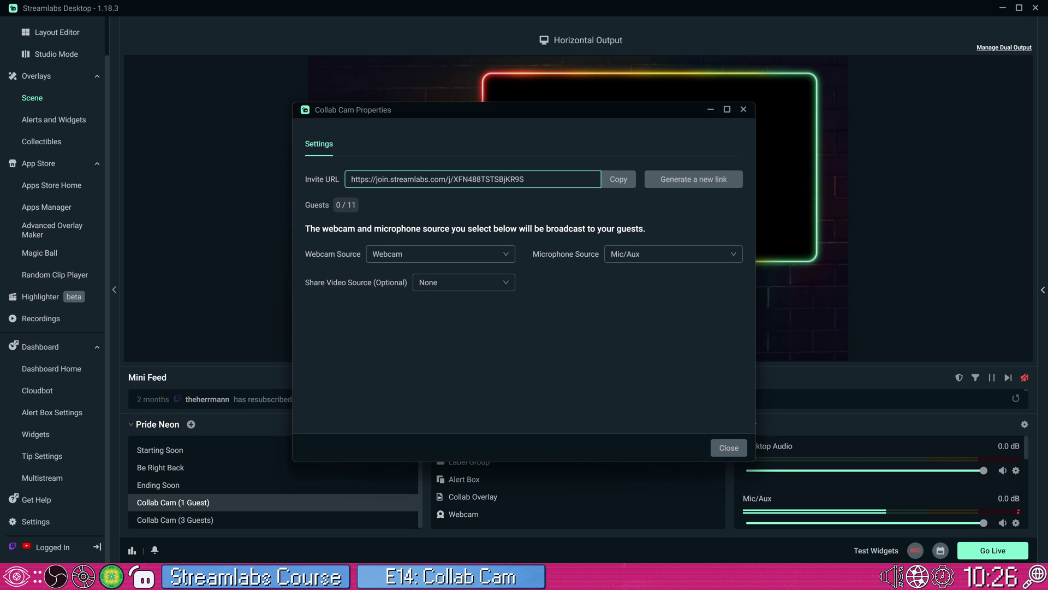
pyautogui.click(629, 187)
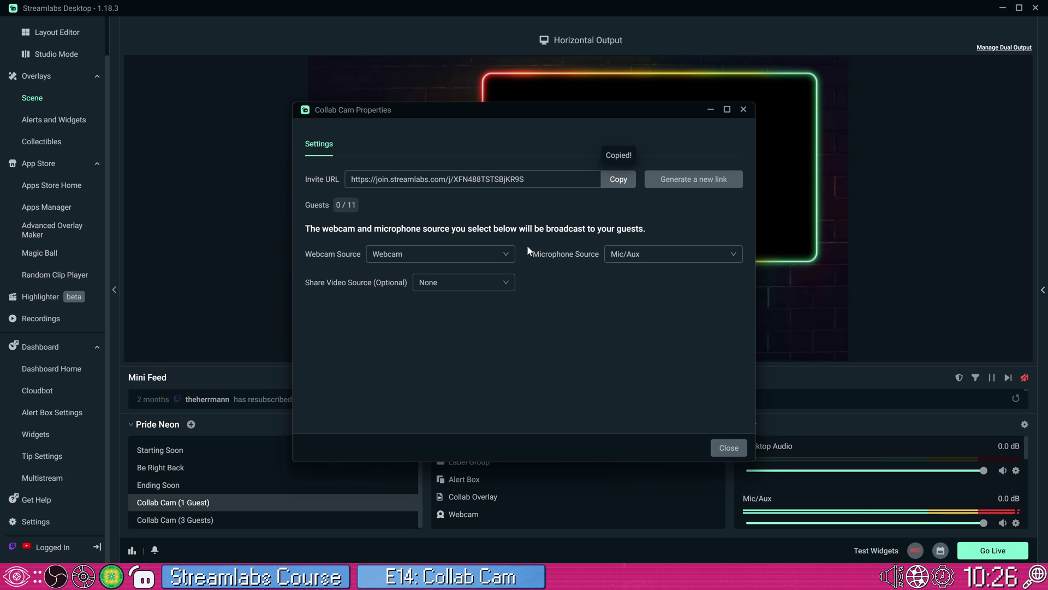
# Check the shared Webcam, Microphone and Share Video Source choices, leaving video sharing at None.
pyautogui.click(497, 257)
pyautogui.click(494, 274)
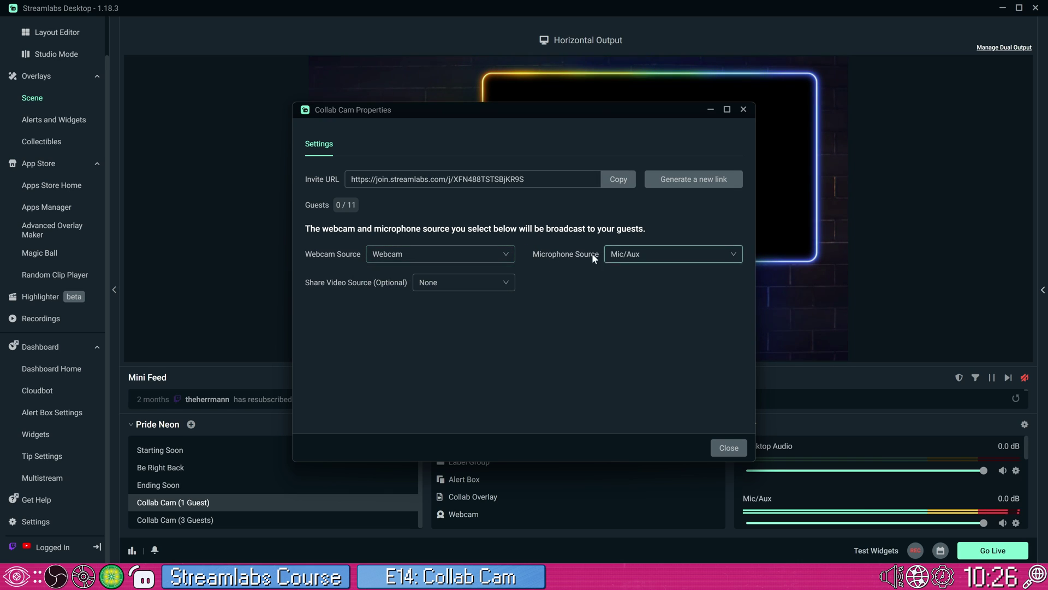
pyautogui.click(591, 253)
pyautogui.click(623, 273)
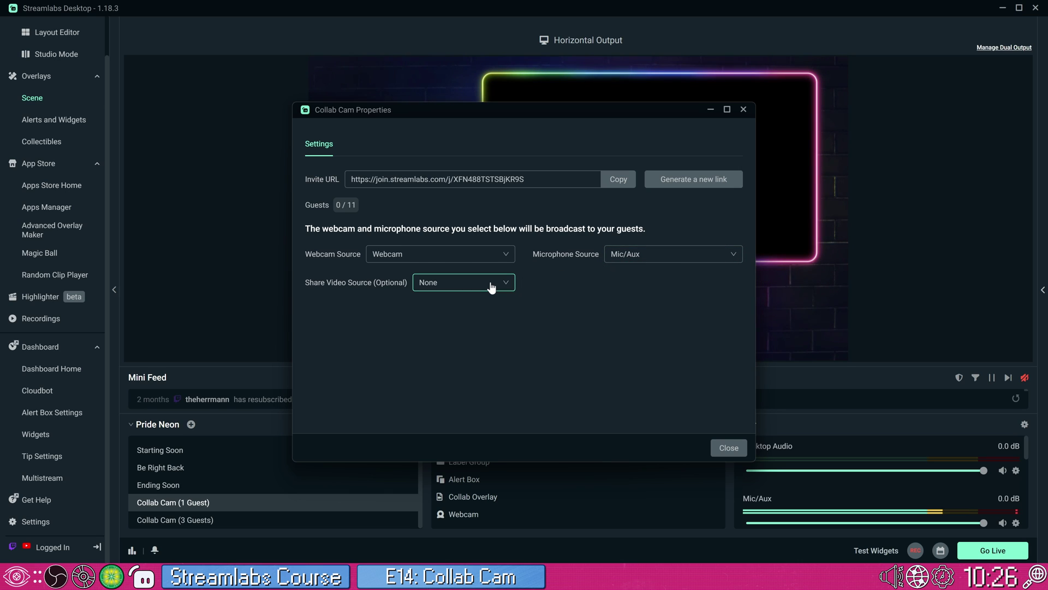
pyautogui.click(491, 286)
pyautogui.click(522, 276)
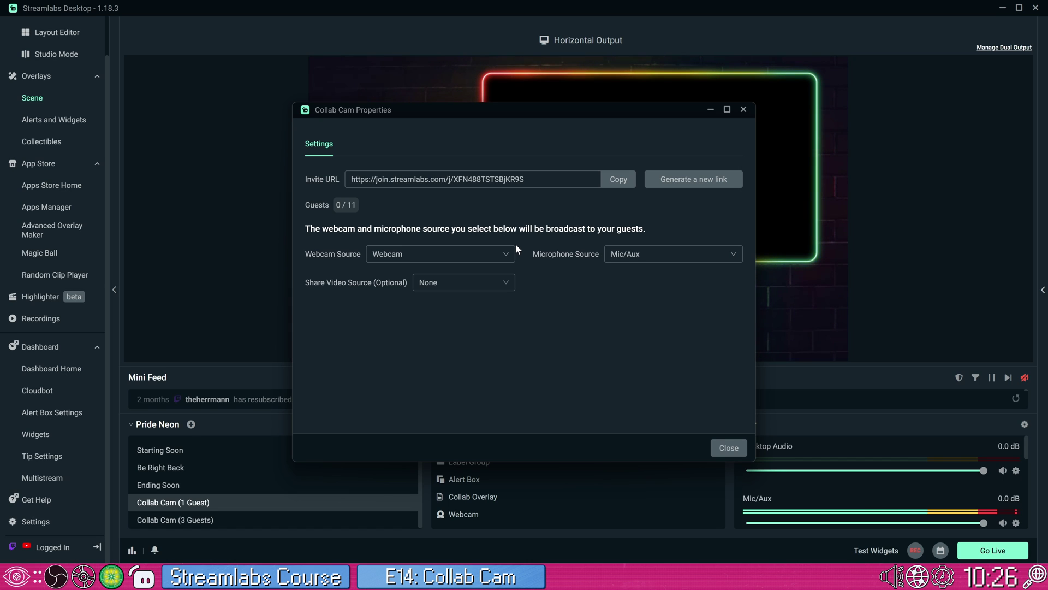
pyautogui.moveTo(528, 109); pyautogui.dragTo(781, 157)
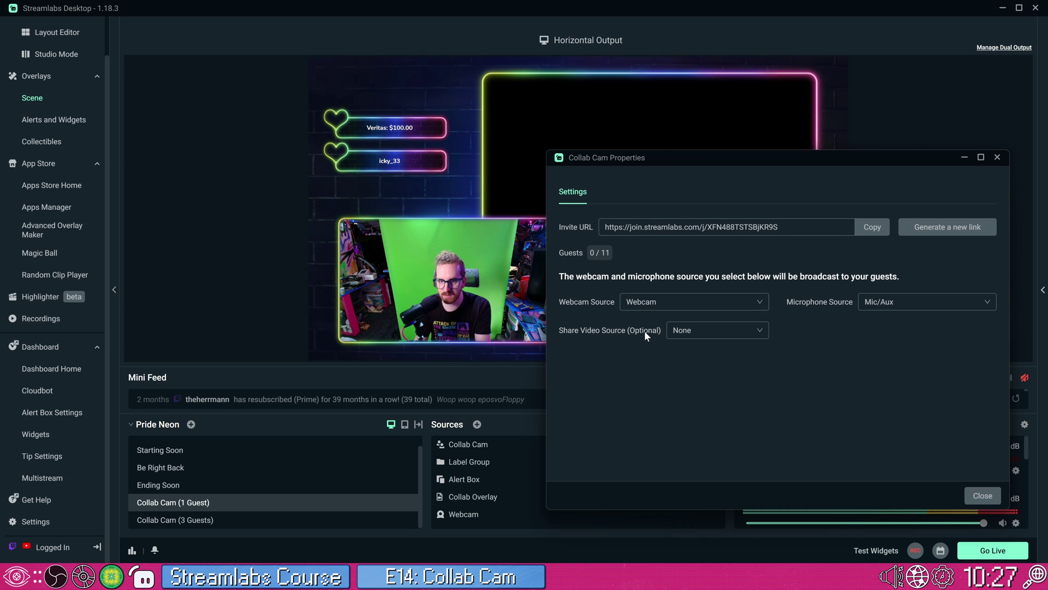
# Briefly share Recent Follower as video, stop sharing, recopy the invite link and close.
pyautogui.click(686, 331)
pyautogui.scroll(-1, 688, 294)
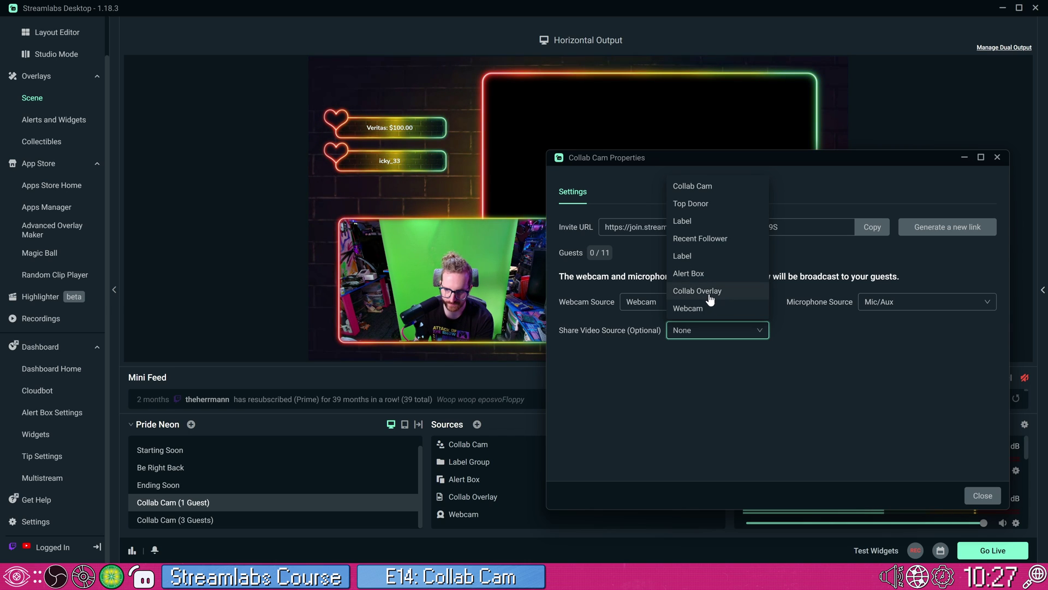
pyautogui.scroll(1, 710, 297)
pyautogui.scroll(-1, 710, 298)
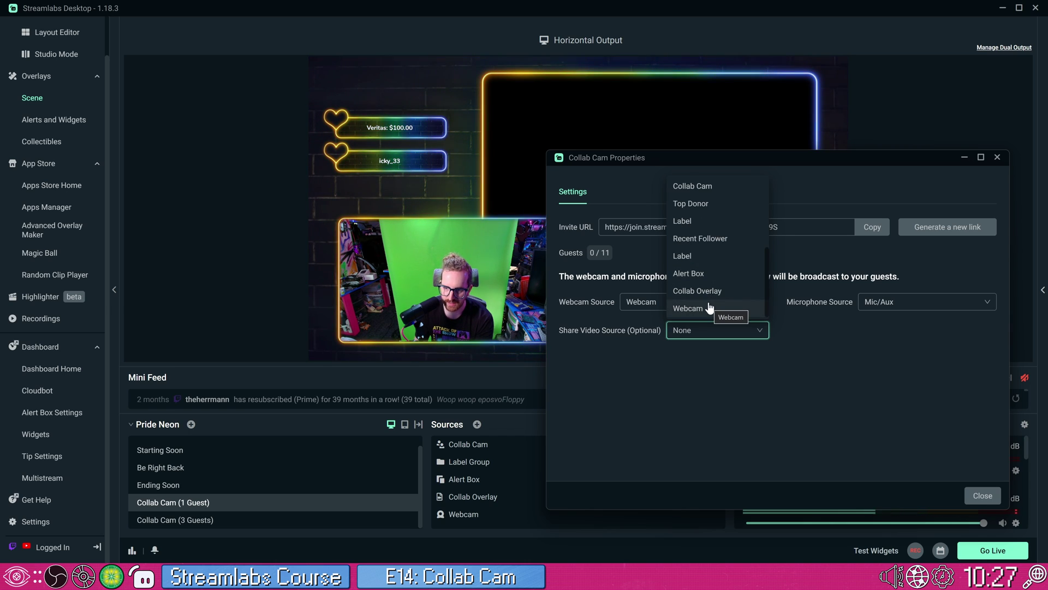
pyautogui.scroll(1, 709, 308)
pyautogui.scroll(-1, 710, 307)
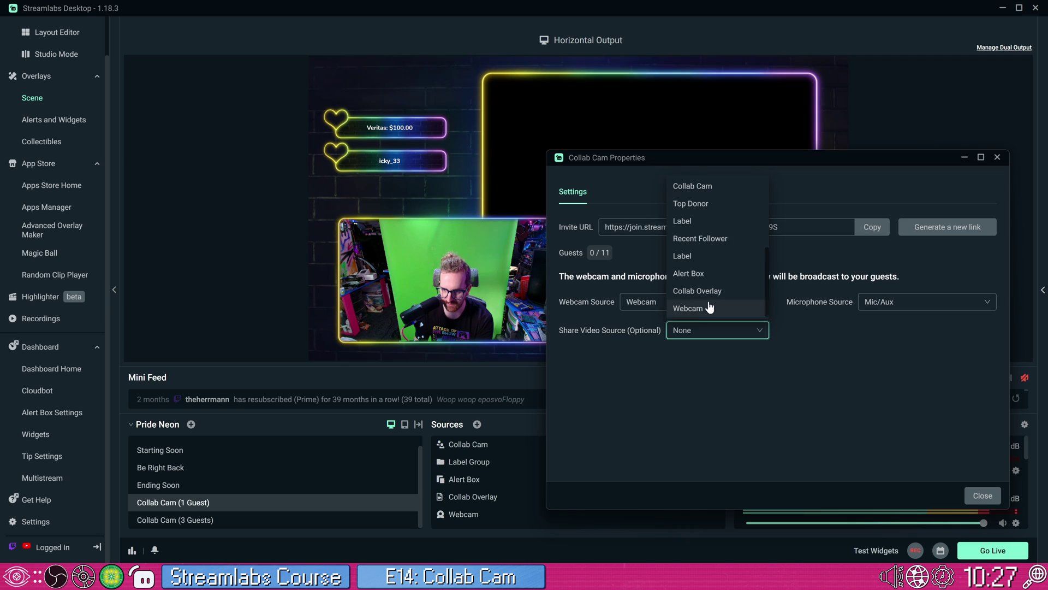
pyautogui.click(710, 239)
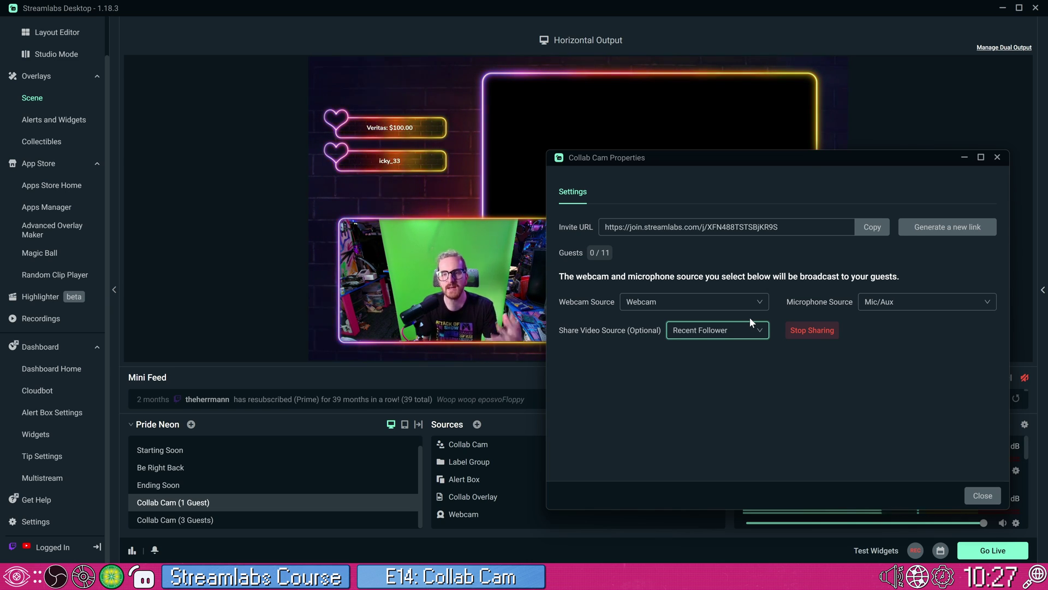
pyautogui.click(811, 330)
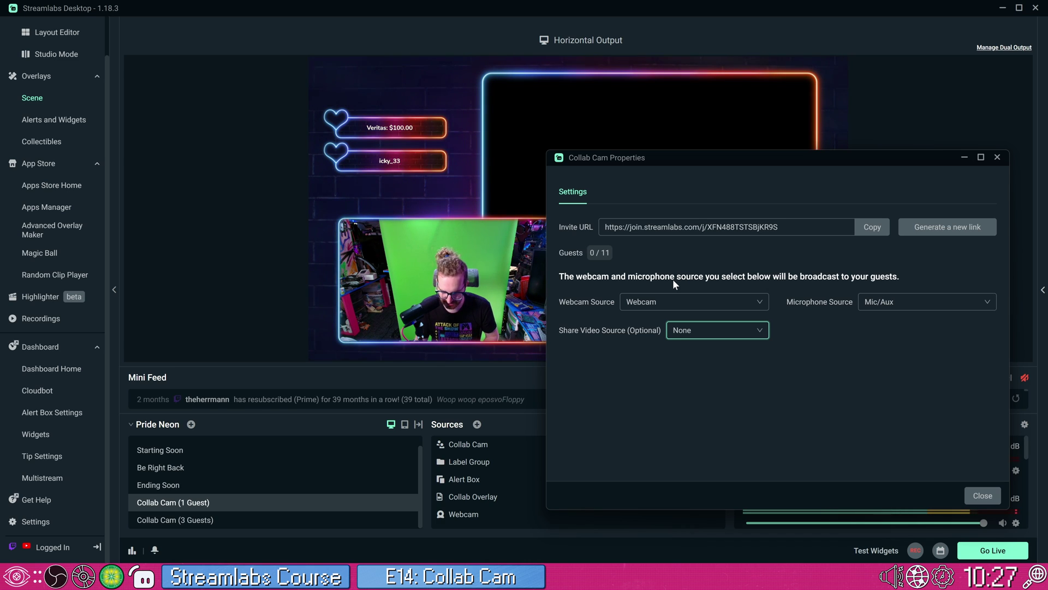
pyautogui.click(872, 229)
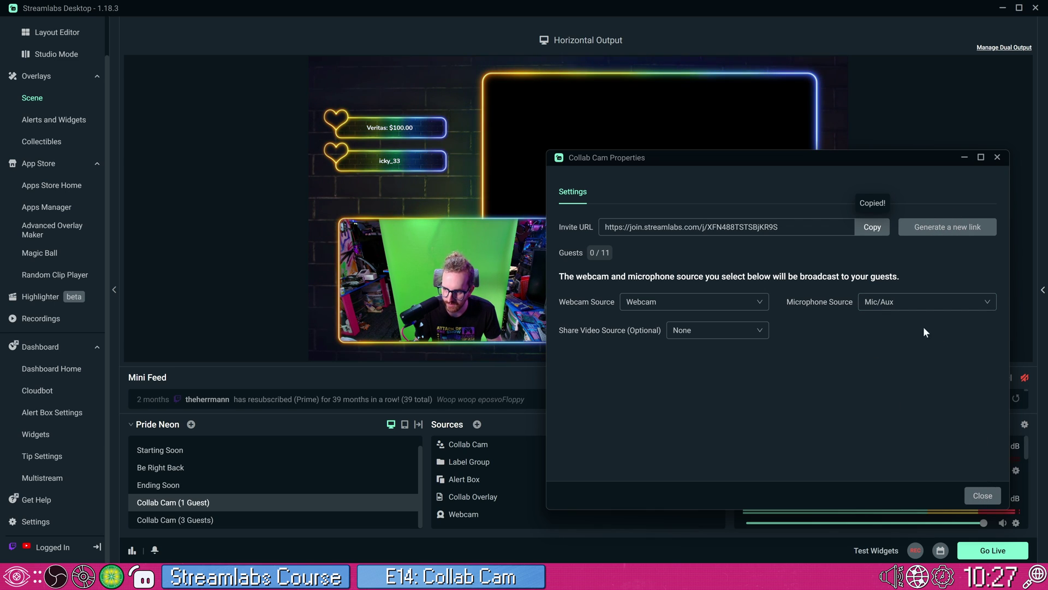
pyautogui.click(977, 494)
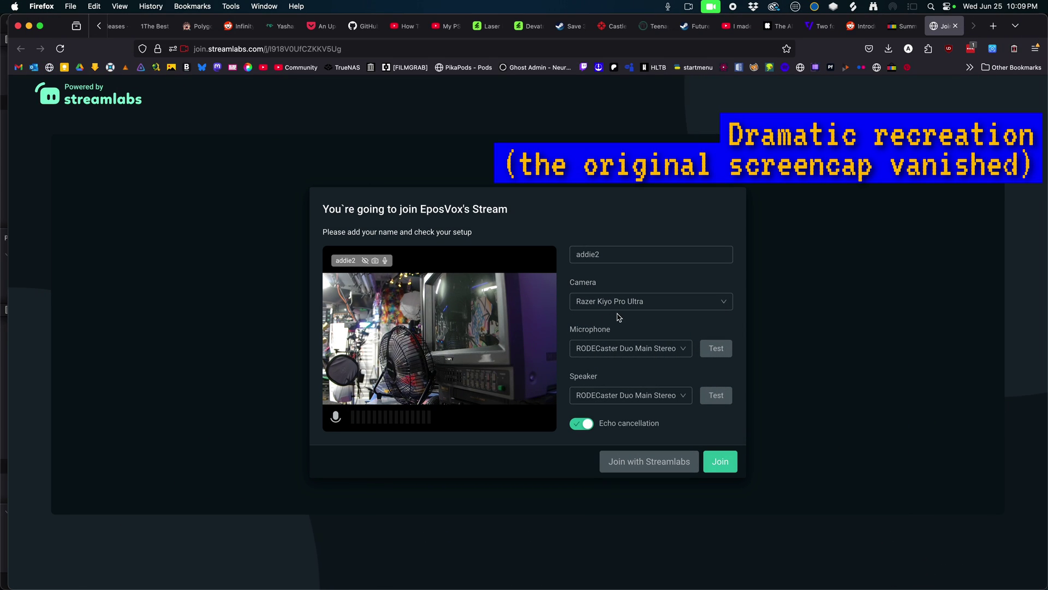
# Keep Razer Kiyo Pro Ultra as the camera and join the call as a guest.
pyautogui.click(633, 301)
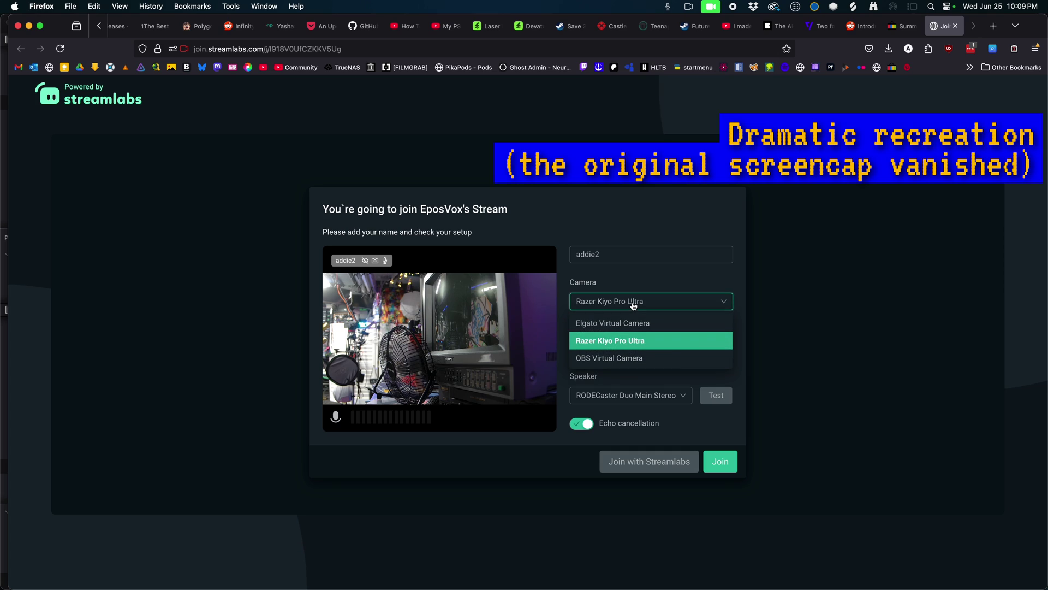
pyautogui.click(632, 302)
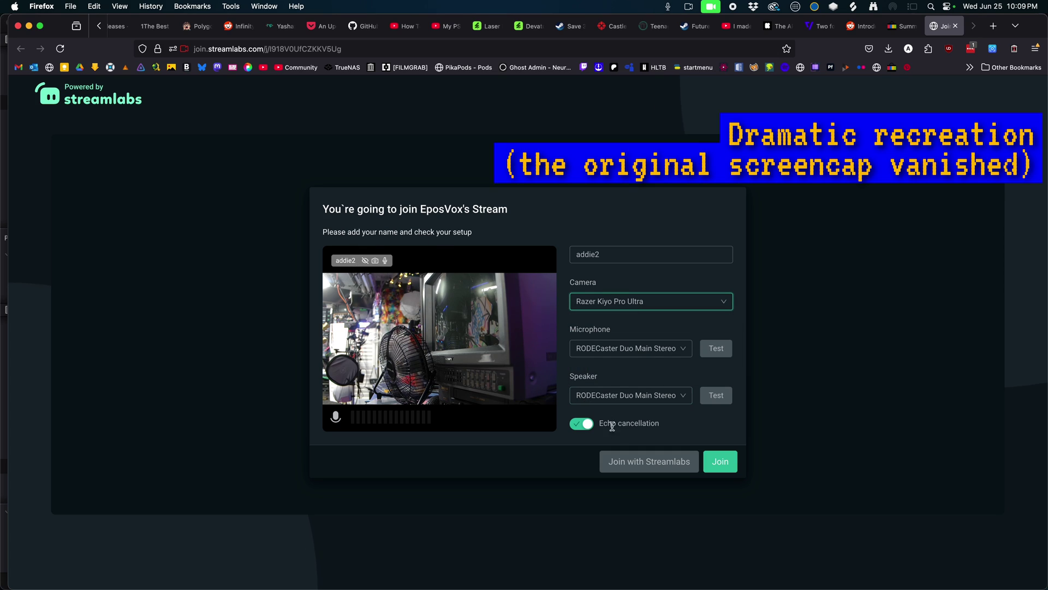
pyautogui.click(719, 471)
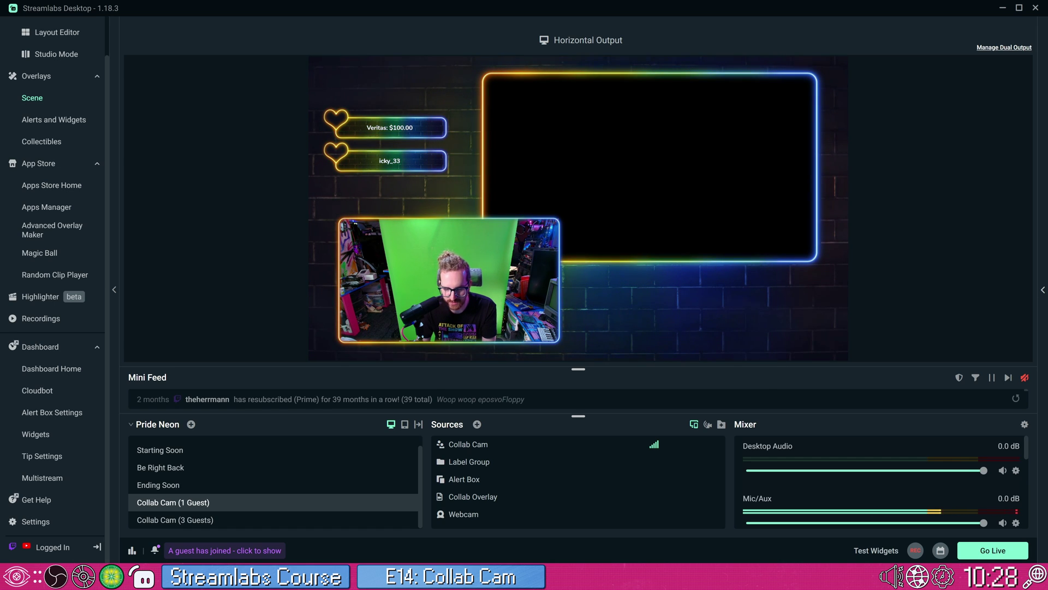
# Open the Collab Cam properties to check the joined guest, then close them.
pyautogui.doubleClick(331, 171)
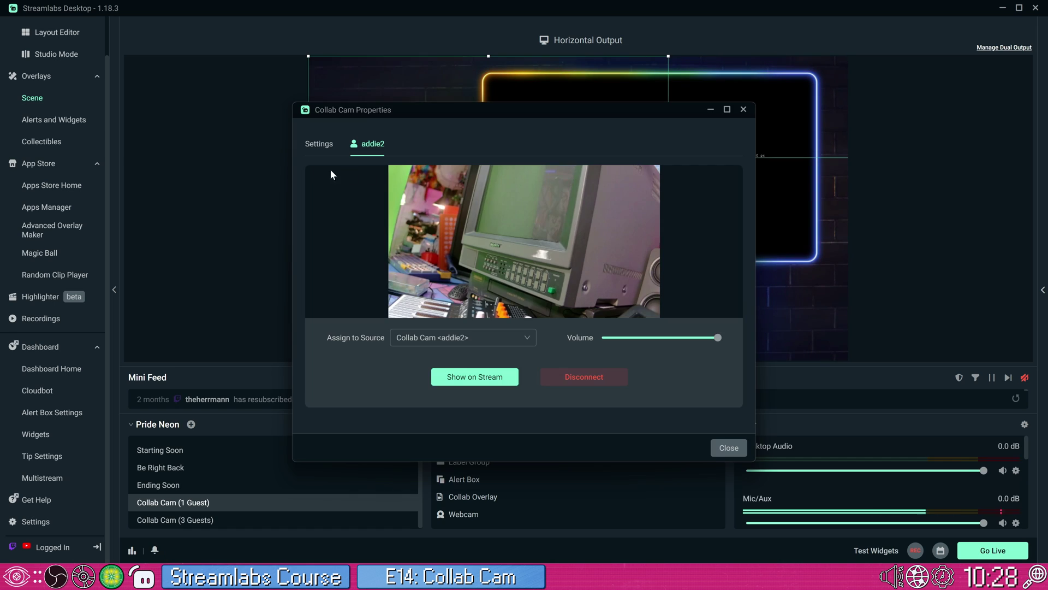
pyautogui.click(321, 144)
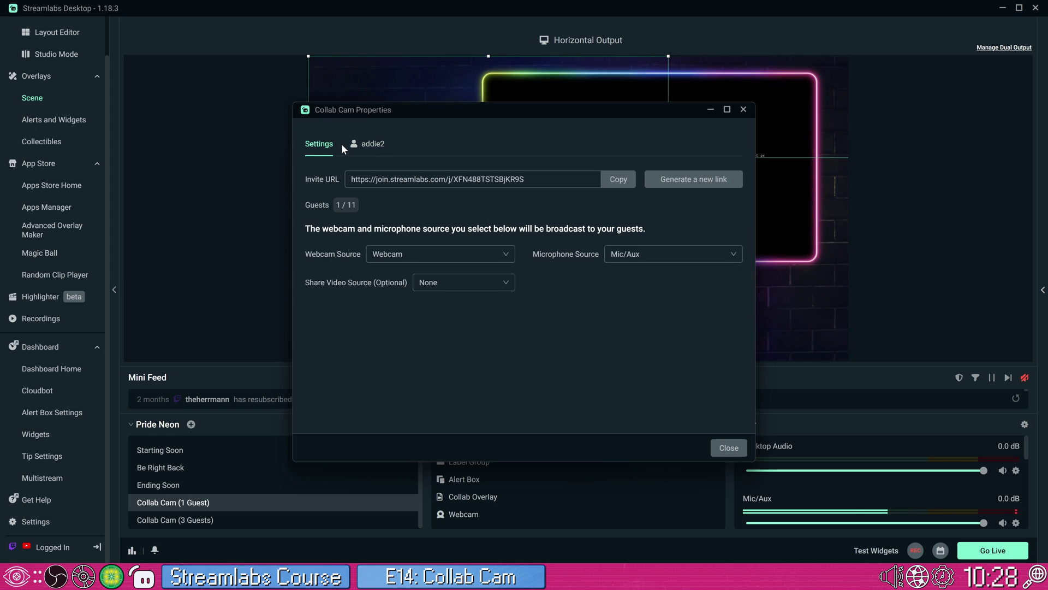
pyautogui.click(366, 144)
pyautogui.moveTo(715, 342)
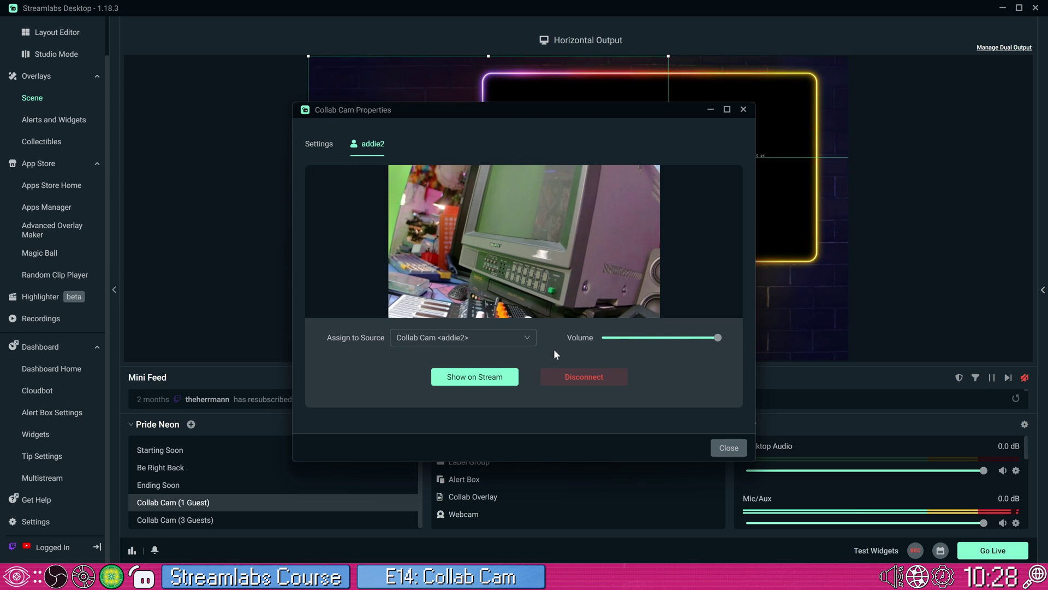
pyautogui.moveTo(542, 117); pyautogui.dragTo(396, 210)
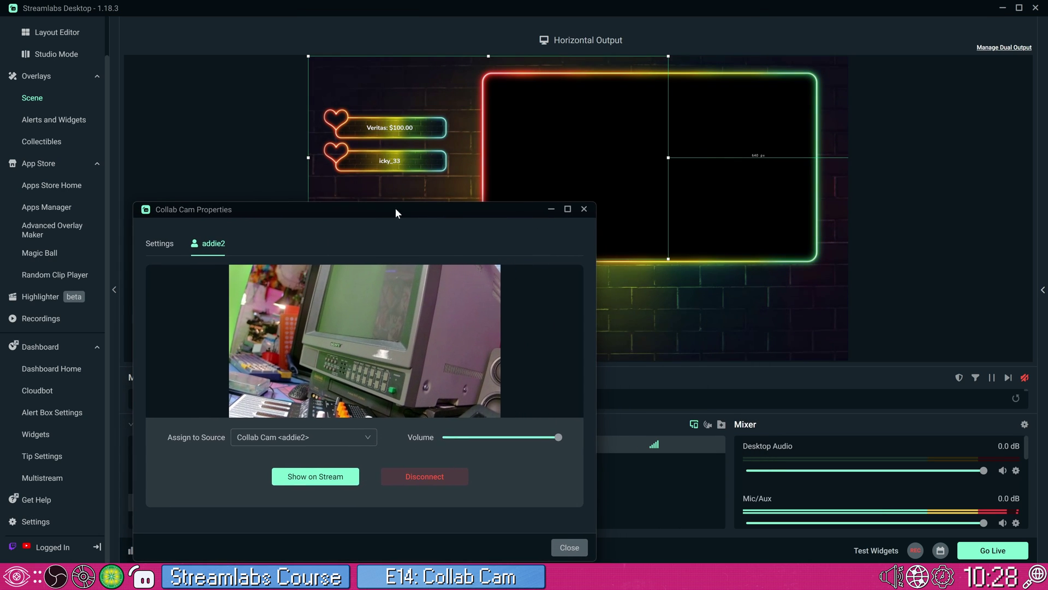
pyautogui.click(584, 207)
# Fit the Collab Cam box to the large neon frame and layer it below Collab Overlay.
pyautogui.moveTo(795, 189); pyautogui.dragTo(801, 190)
pyautogui.moveTo(462, 275); pyautogui.dragTo(480, 261)
pyautogui.moveTo(492, 444); pyautogui.dragTo(492, 498)
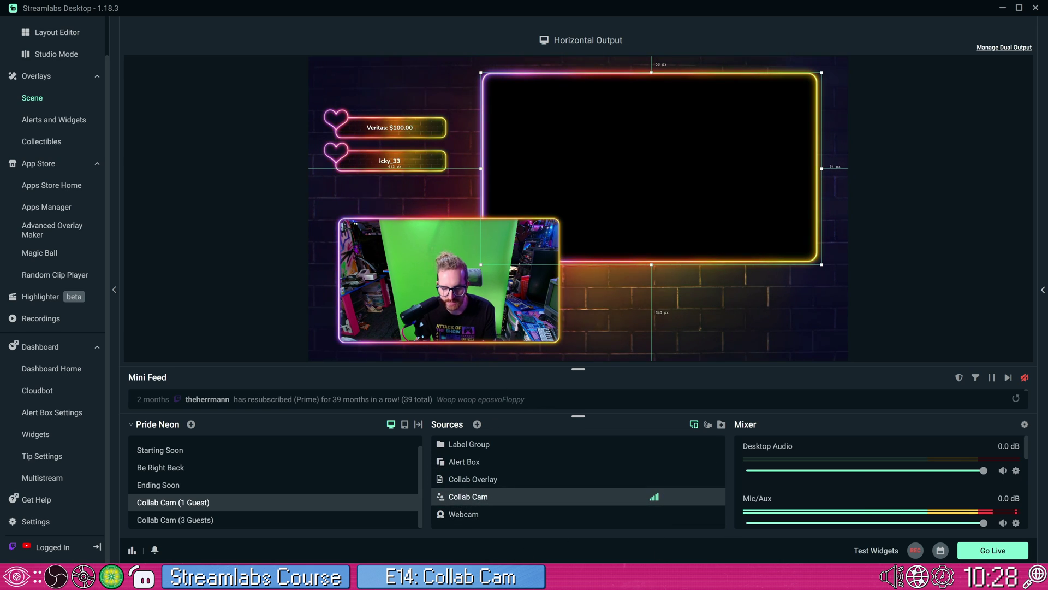
# Reopen the guest's Collab Cam properties and toggle Show on Stream on and off.
pyautogui.moveTo(463, 573)
pyautogui.click(472, 431)
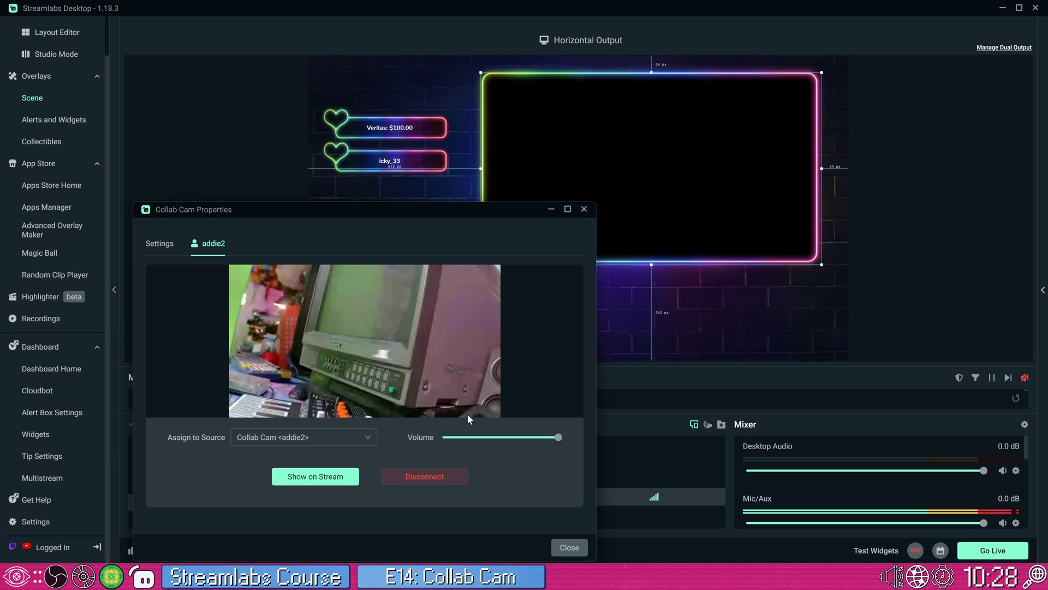
pyautogui.click(353, 476)
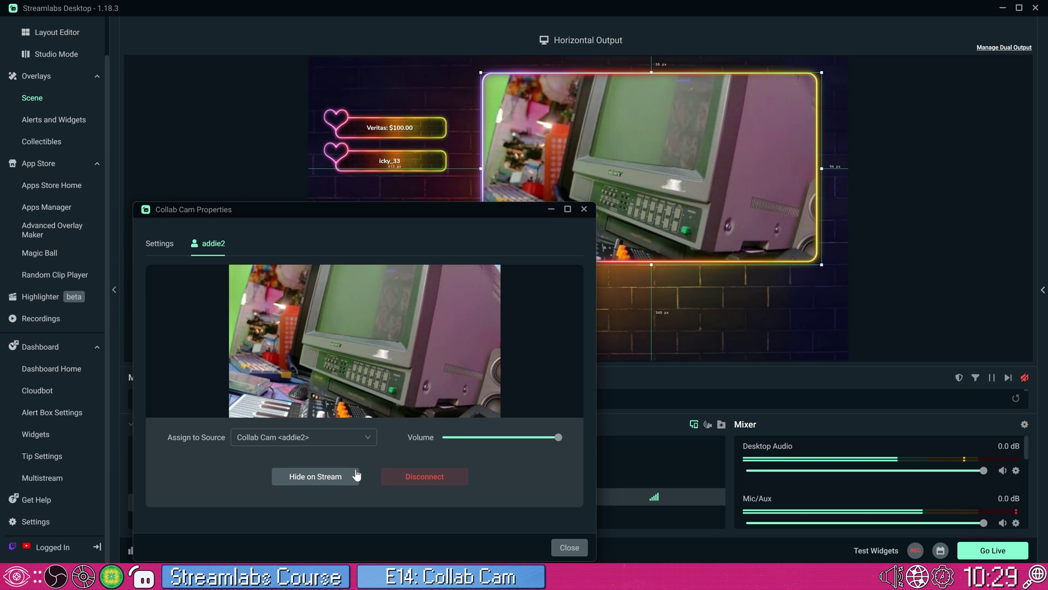
pyautogui.click(357, 474)
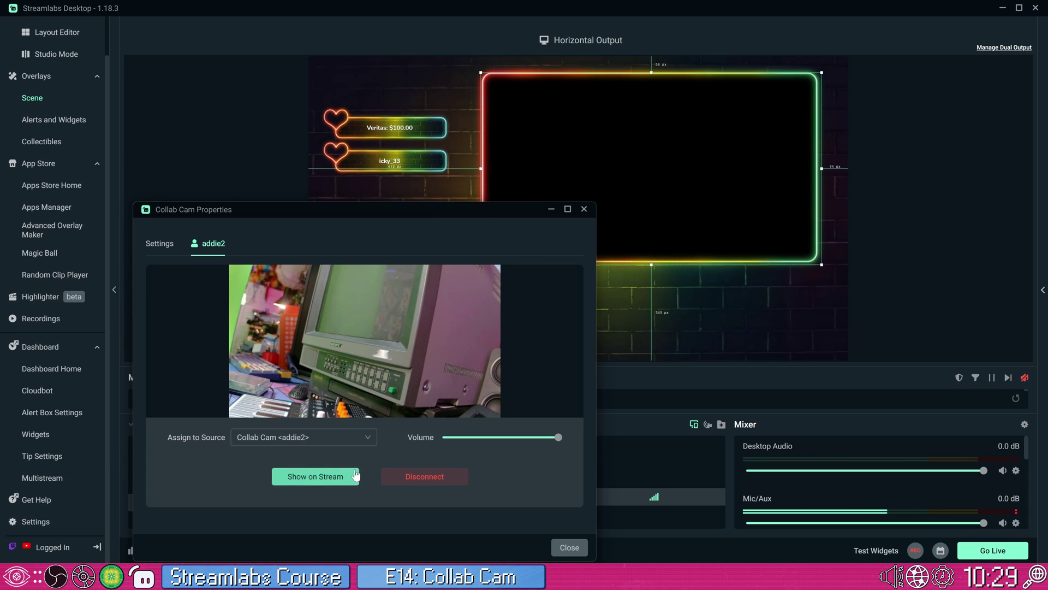
pyautogui.click(357, 475)
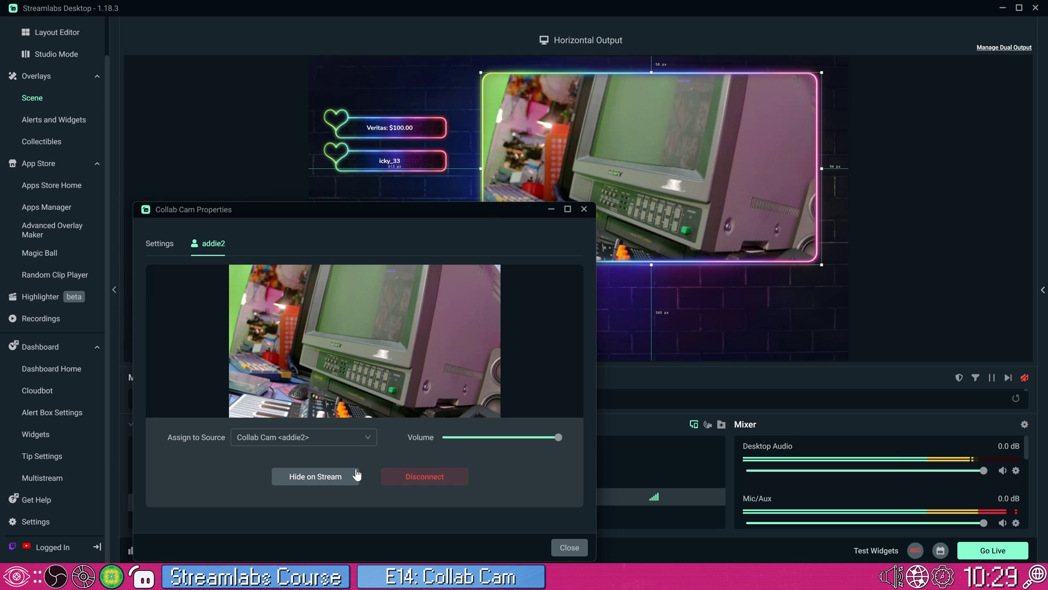
pyautogui.click(357, 475)
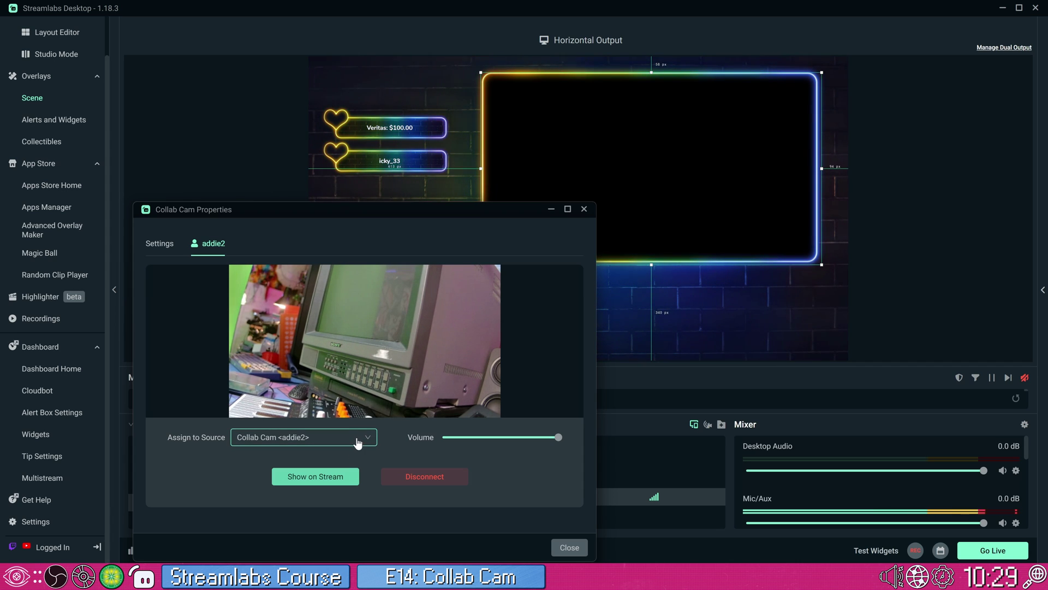
pyautogui.click(569, 546)
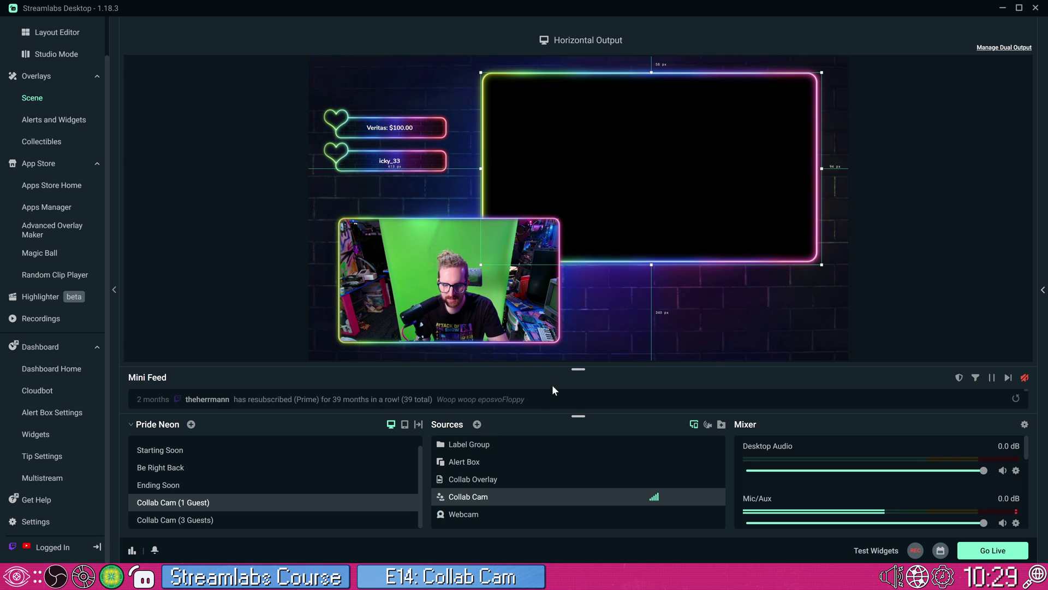
# Set the guest's volume to zero, show their camera on stream, and layer Collab Cam below Webcam.
pyautogui.doubleClick(548, 500)
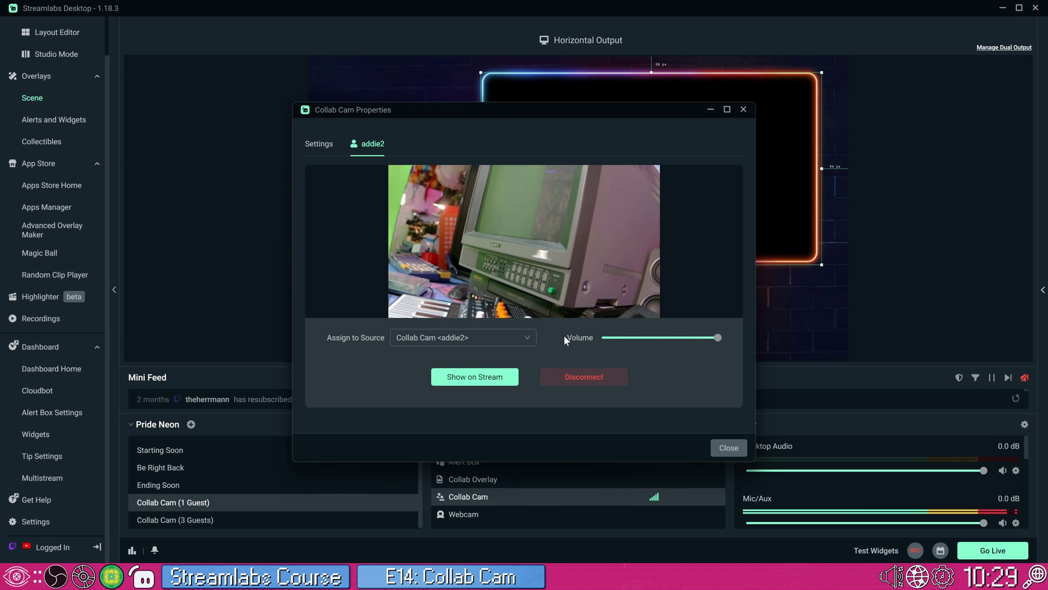
pyautogui.moveTo(657, 338); pyautogui.dragTo(601, 338)
pyautogui.click(494, 380)
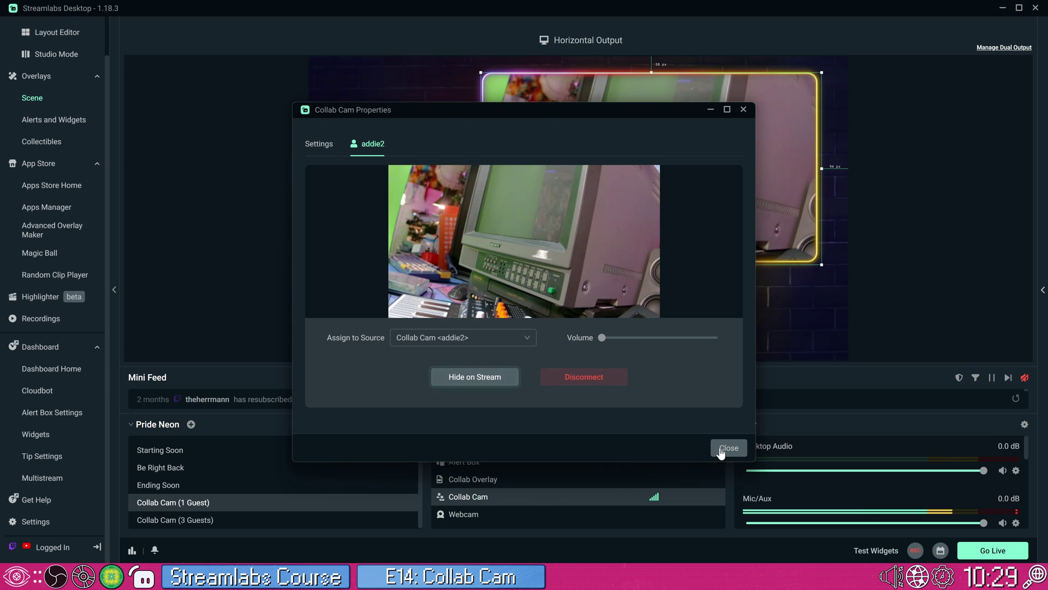
pyautogui.click(721, 451)
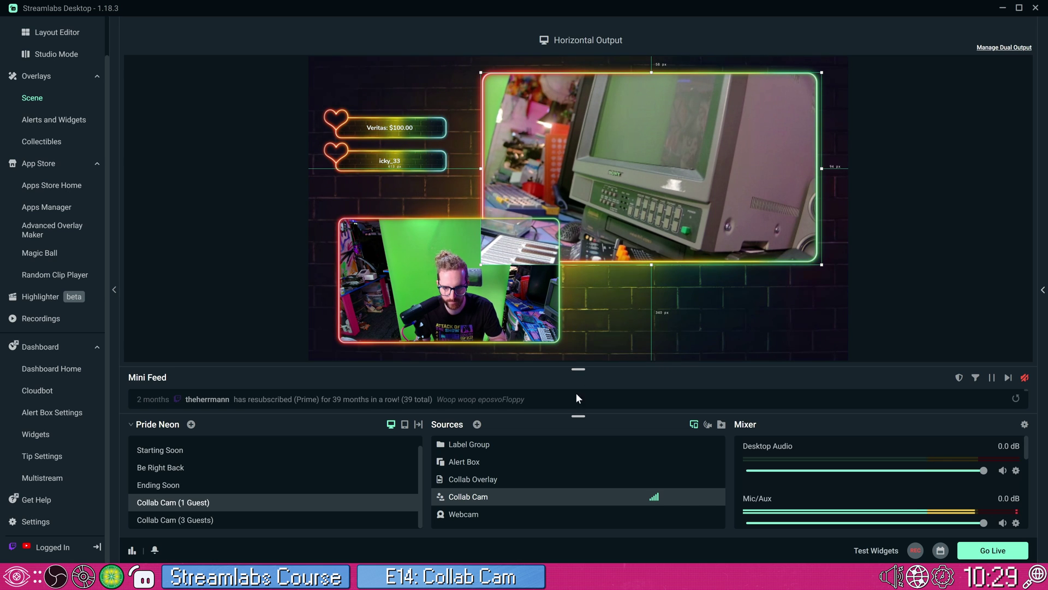
pyautogui.moveTo(544, 496); pyautogui.dragTo(544, 513)
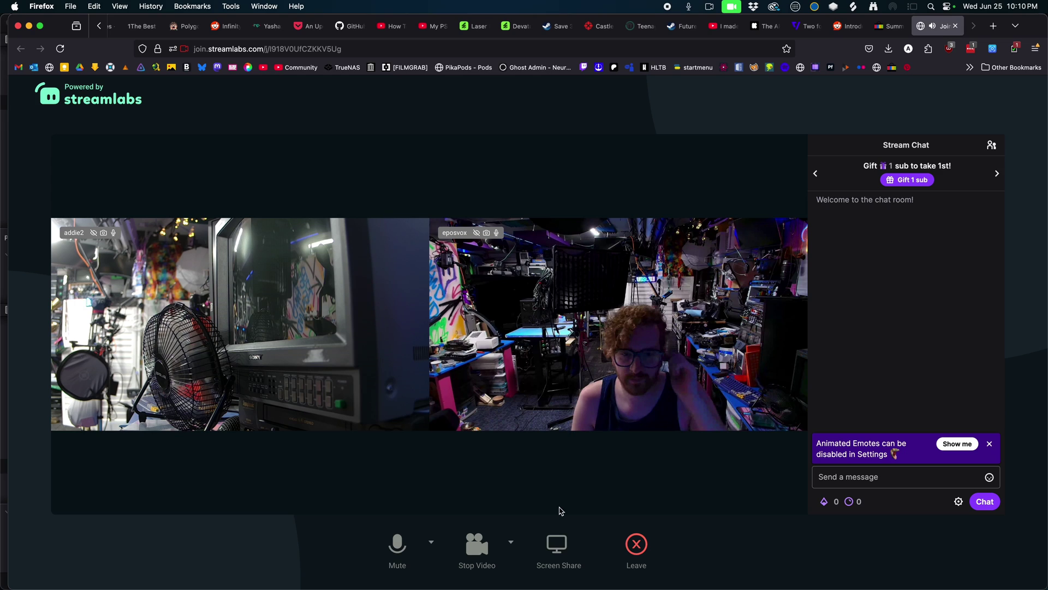
# Share the guest's entire screen from the Firefox call, allowing screen capture.
pyautogui.click(557, 544)
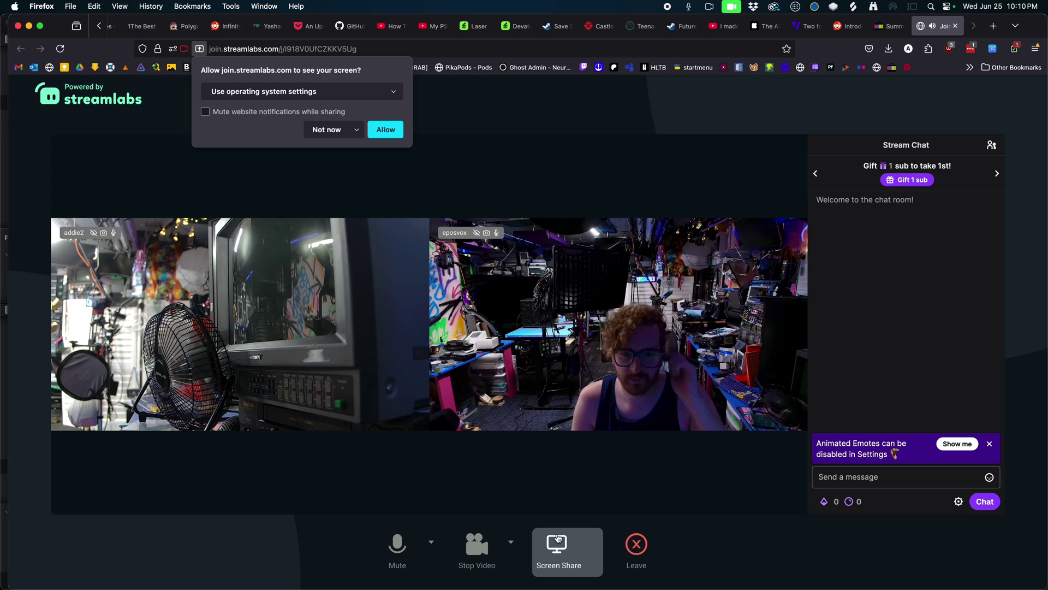
pyautogui.click(382, 129)
pyautogui.click(589, 193)
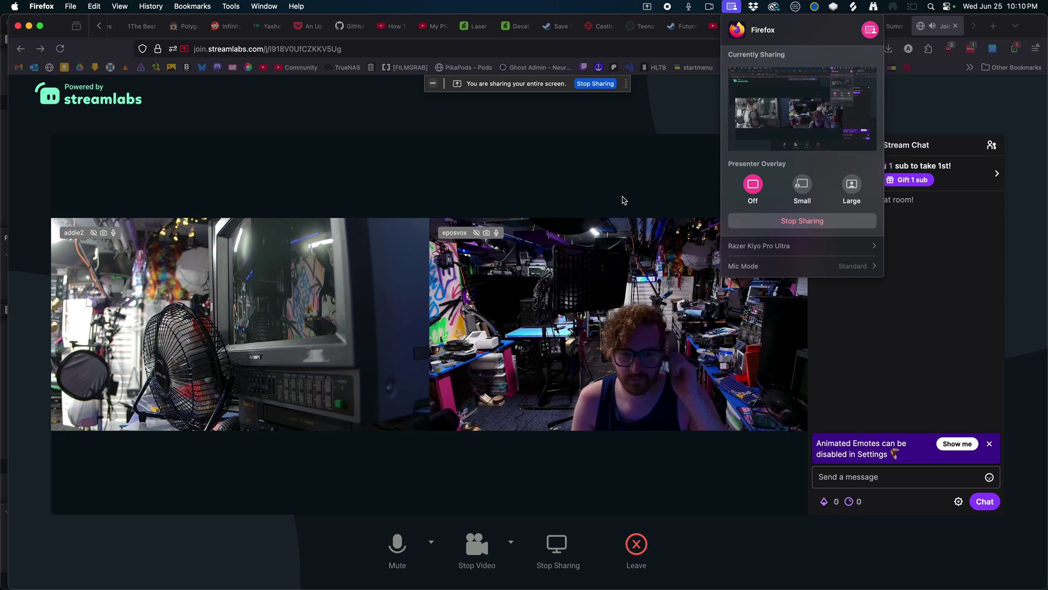
pyautogui.click(708, 215)
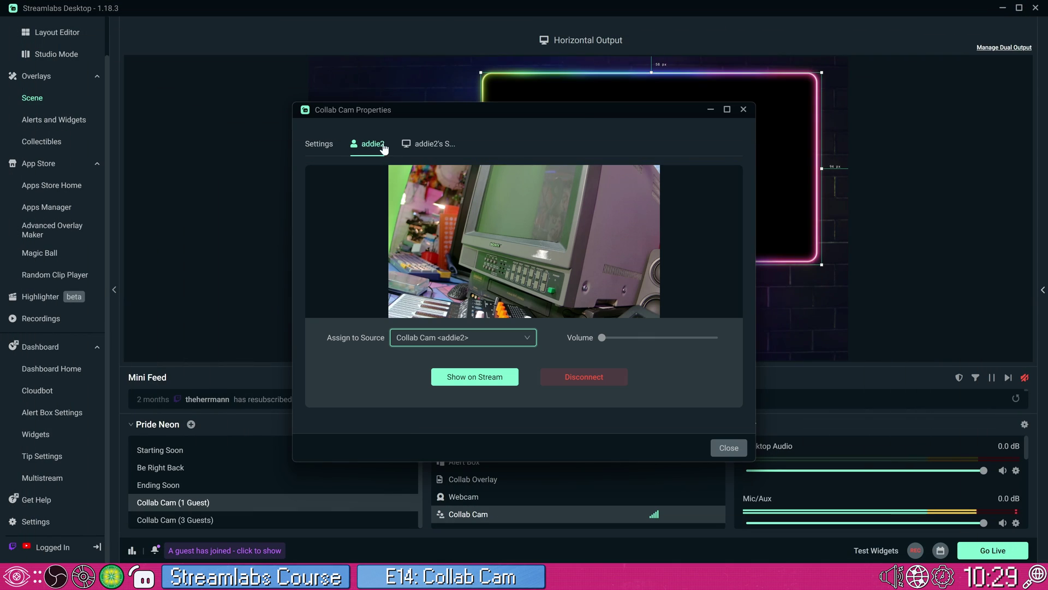
# Check which sources the guest's screen share can use, then close the properties.
pyautogui.click(429, 144)
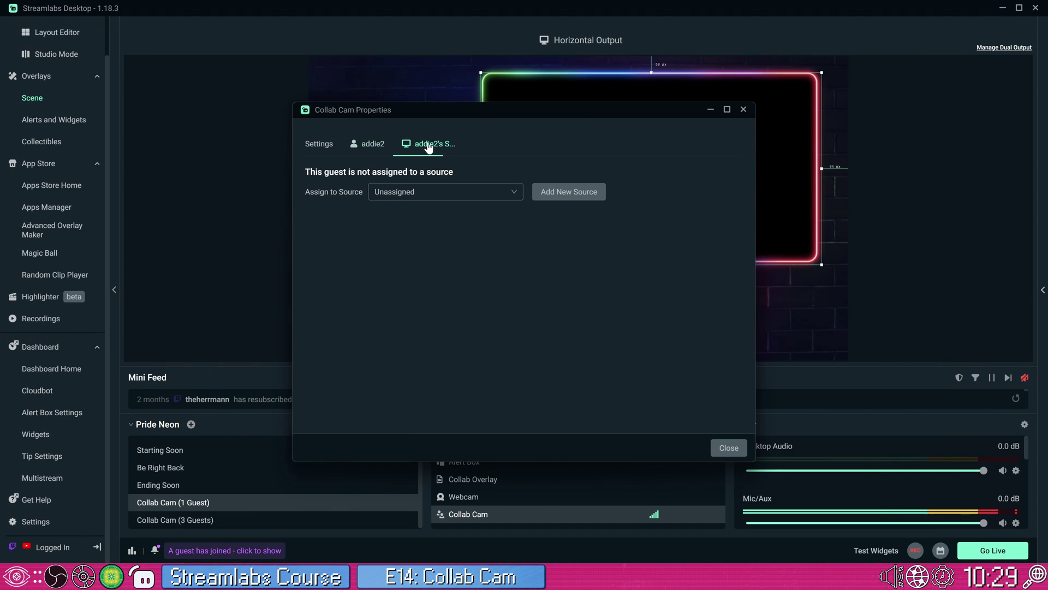
pyautogui.click(410, 193)
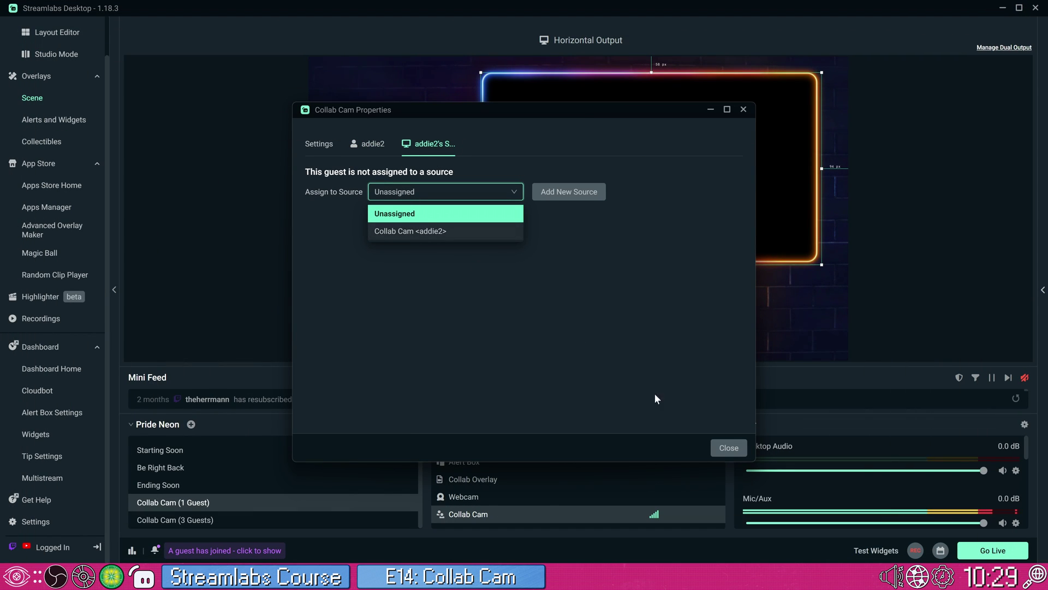
pyautogui.click(729, 448)
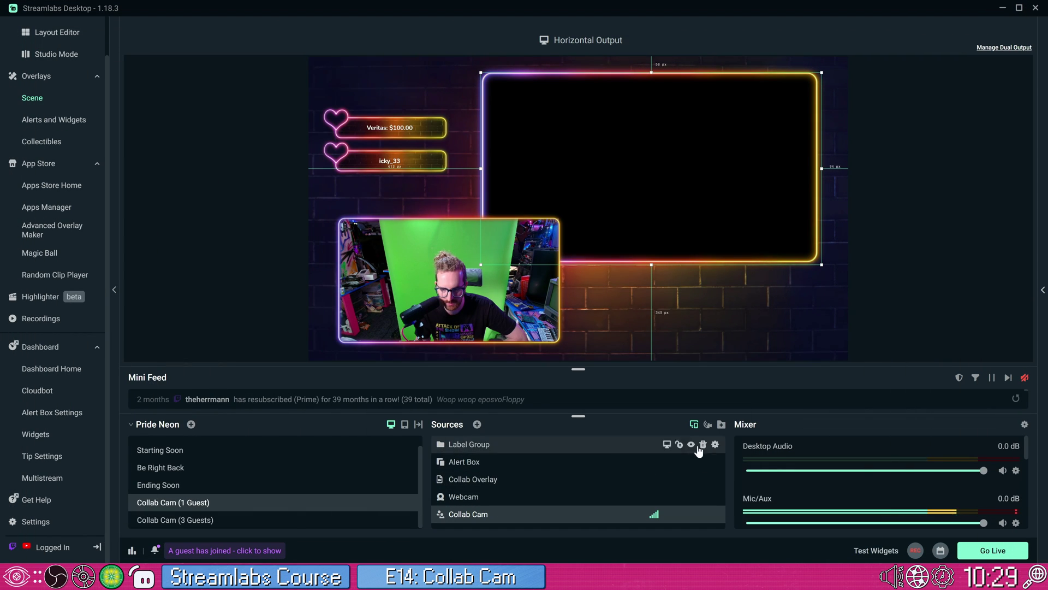
# Add a new, separate Collab Cam source named 'Screen Share'.
pyautogui.click(477, 425)
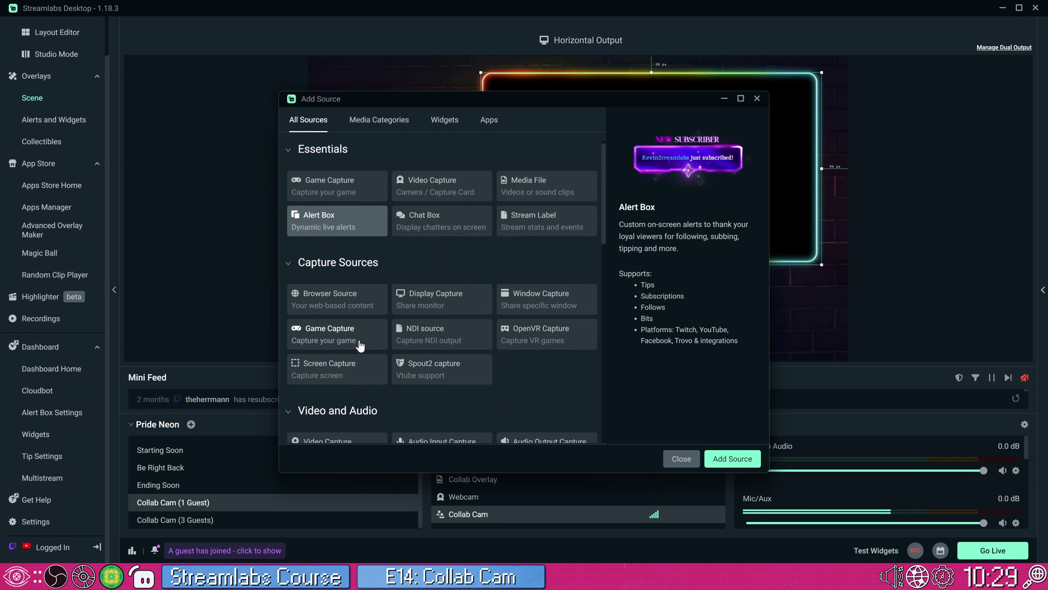
pyautogui.scroll(-2, 360, 345)
pyautogui.click(341, 372)
pyautogui.click(732, 459)
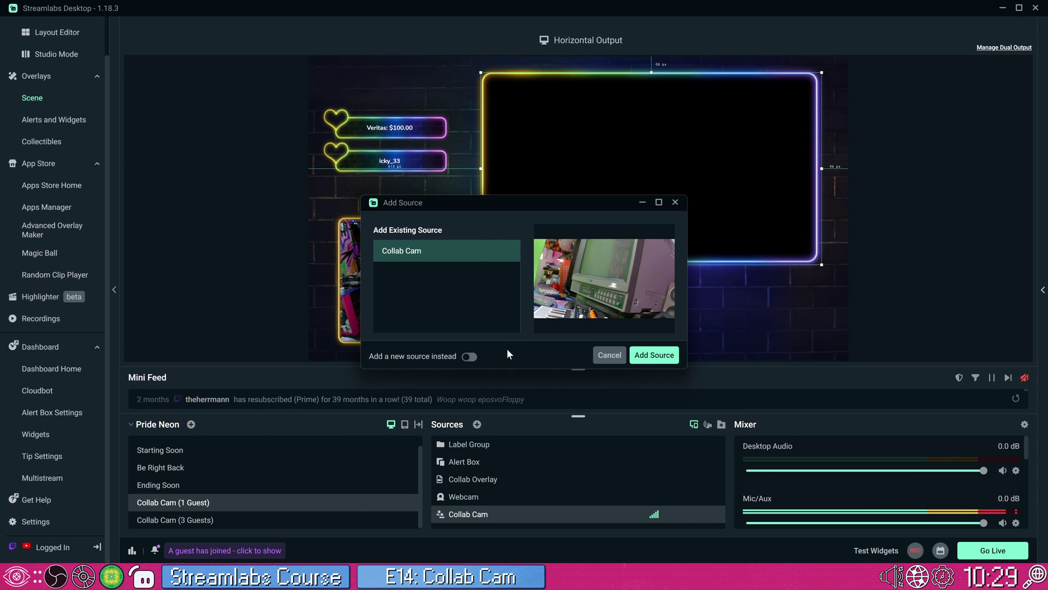
pyautogui.click(469, 357)
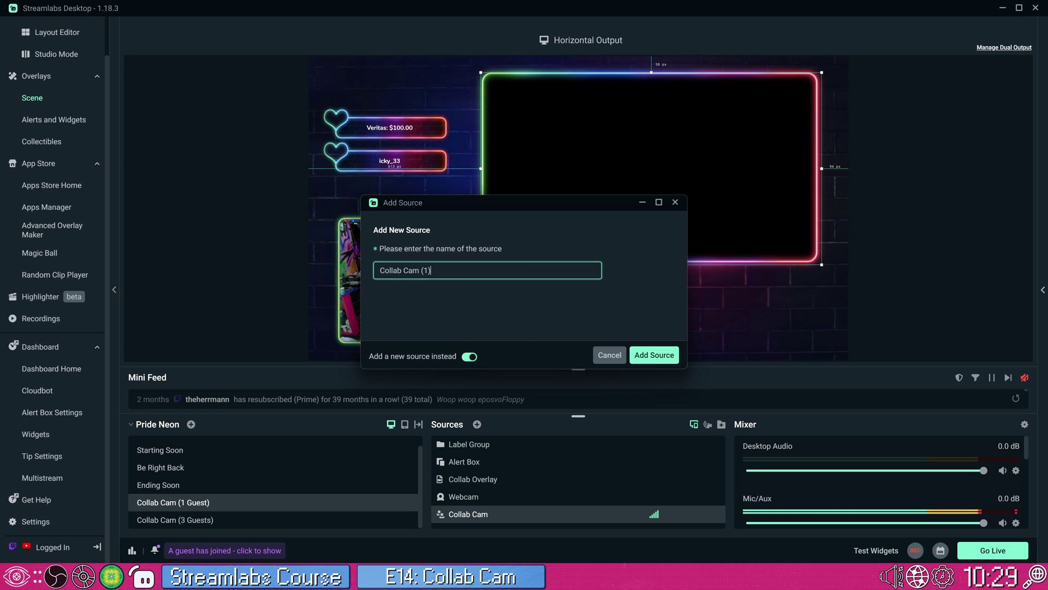
pyautogui.write('Screen Sha')
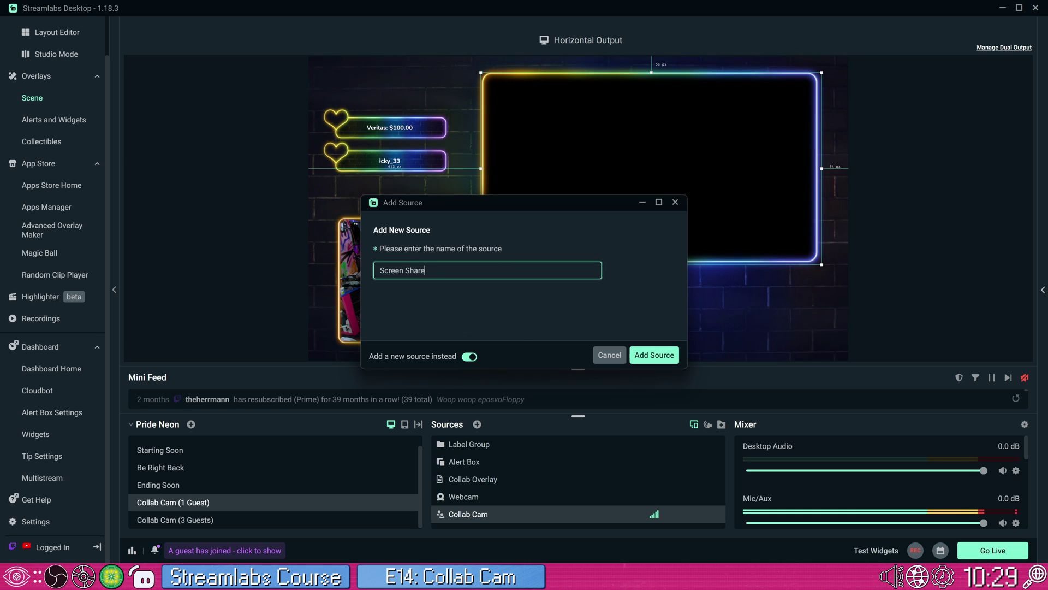
pyautogui.write('re')
pyautogui.click(654, 355)
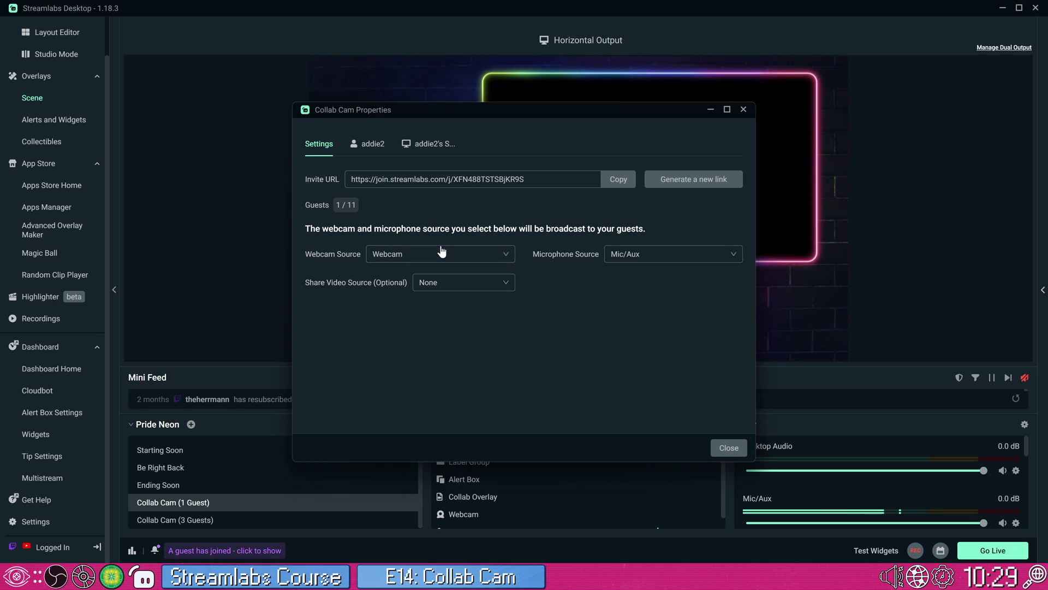
# Assign the guest's screen to Screen Share, show it on stream, then select Collab Cam (3 Guests).
pyautogui.click(427, 145)
pyautogui.click(474, 192)
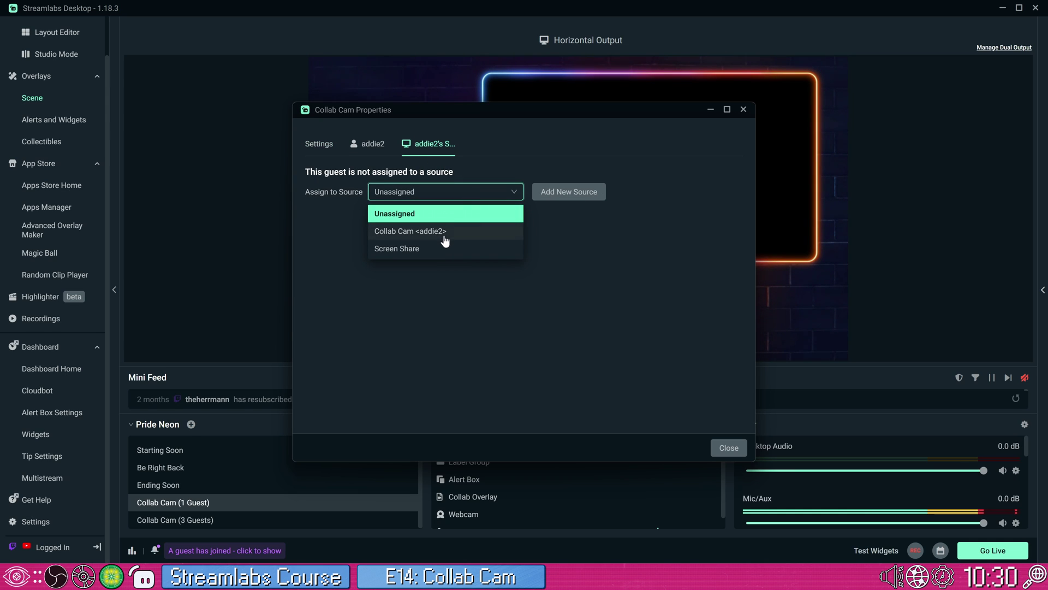
pyautogui.click(445, 248)
pyautogui.click(508, 380)
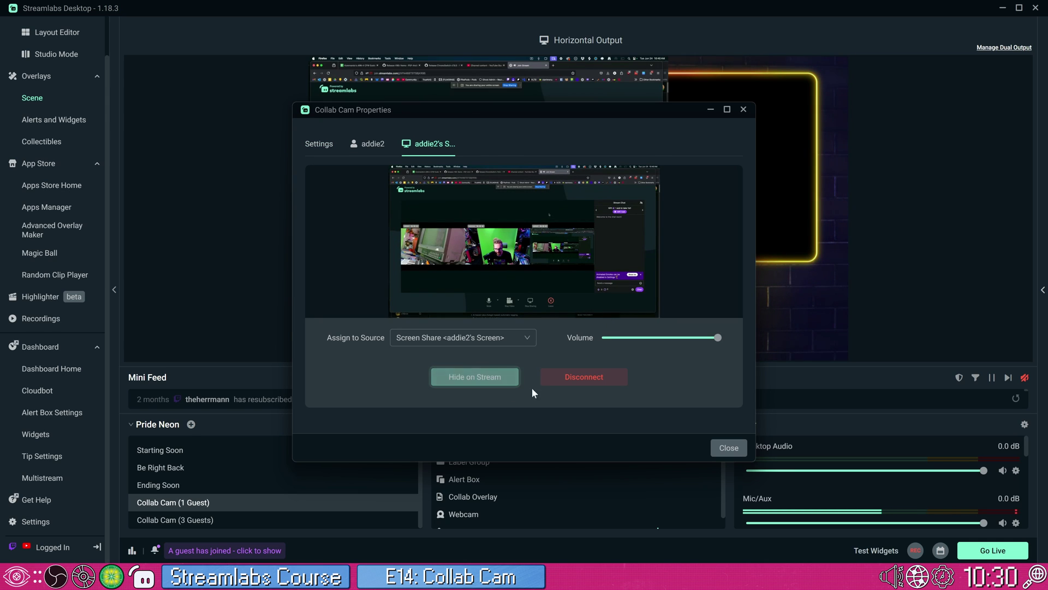
pyautogui.click(729, 448)
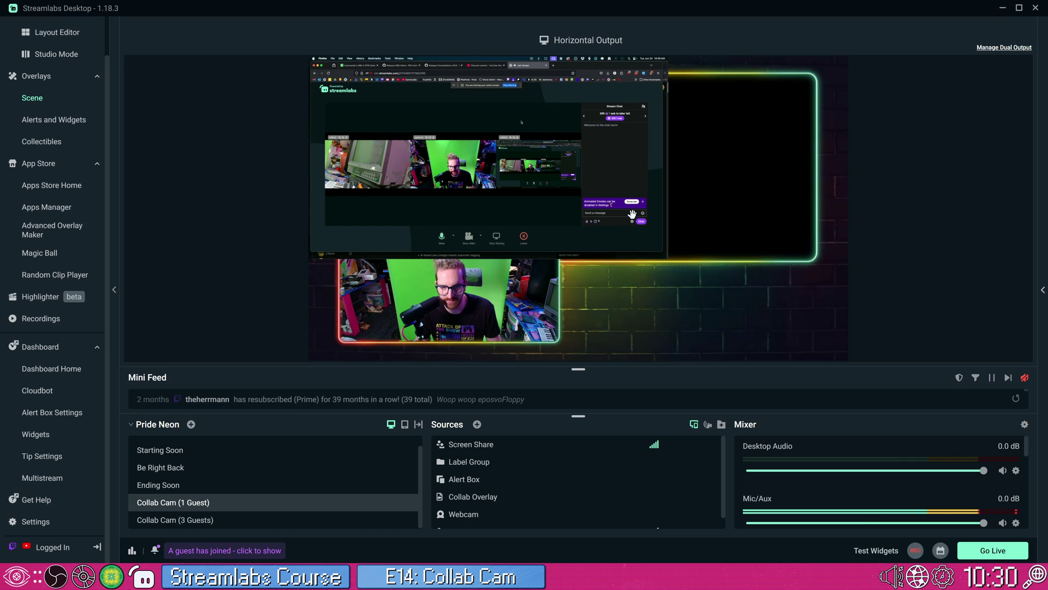
pyautogui.click(303, 519)
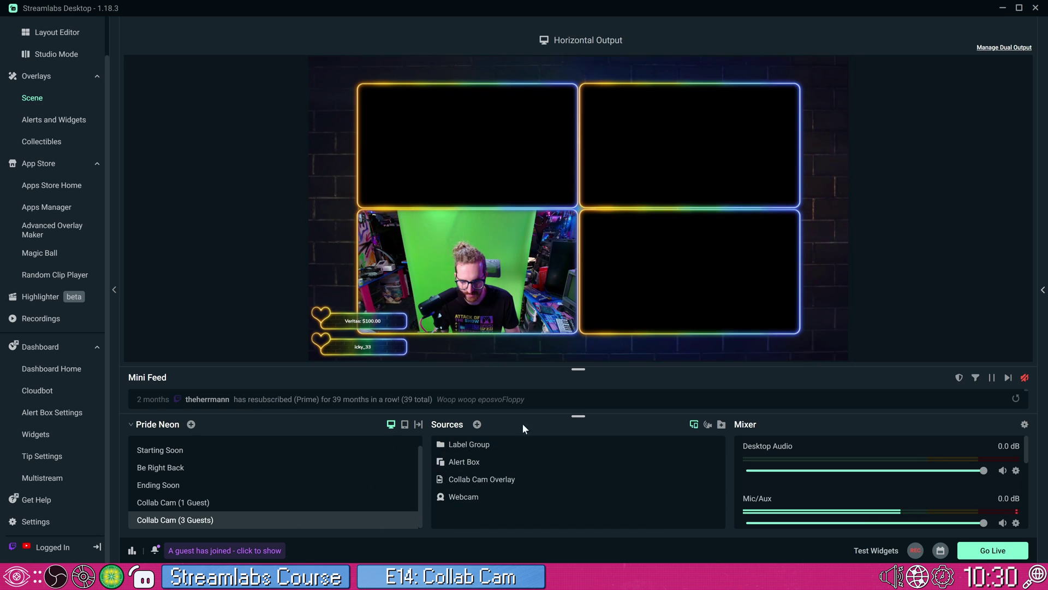
# Add the existing Collab Cam sources and fit Screen Share into the bottom-right frame below Webcam.
pyautogui.click(477, 424)
pyautogui.scroll(-4, 347, 367)
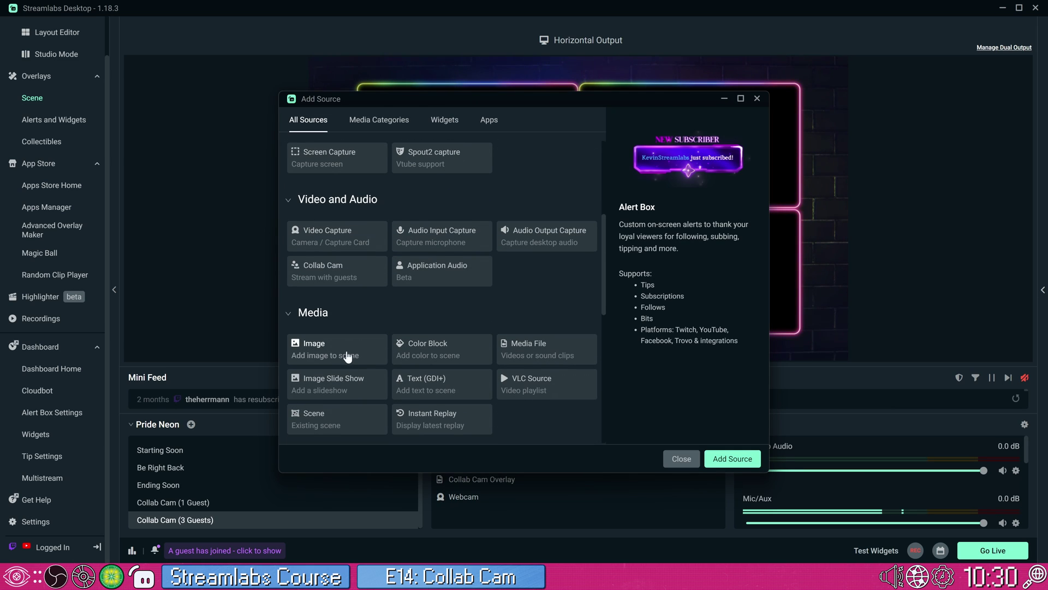
pyautogui.click(725, 458)
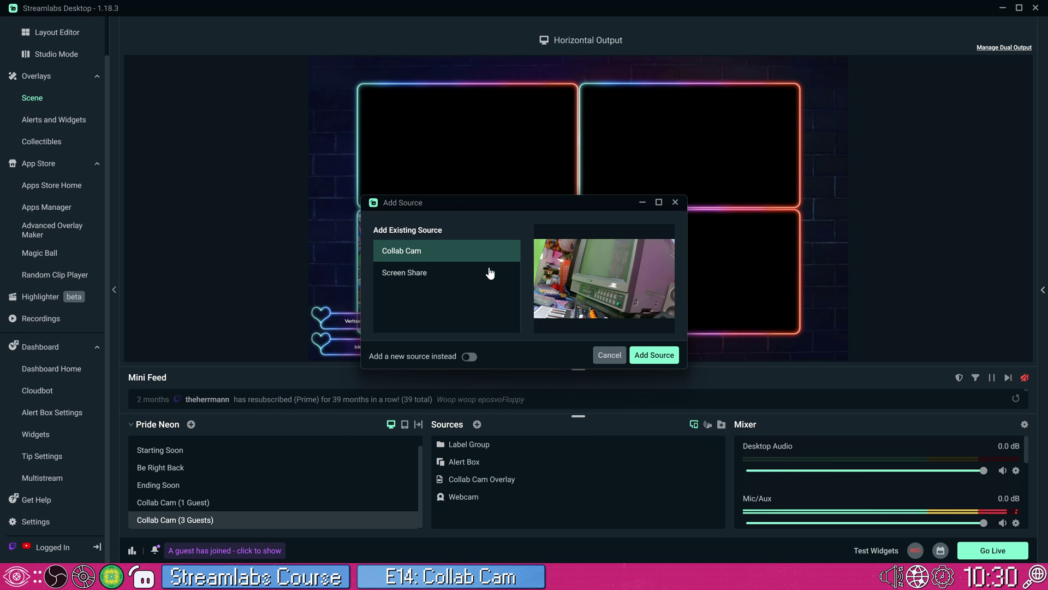
pyautogui.click(654, 355)
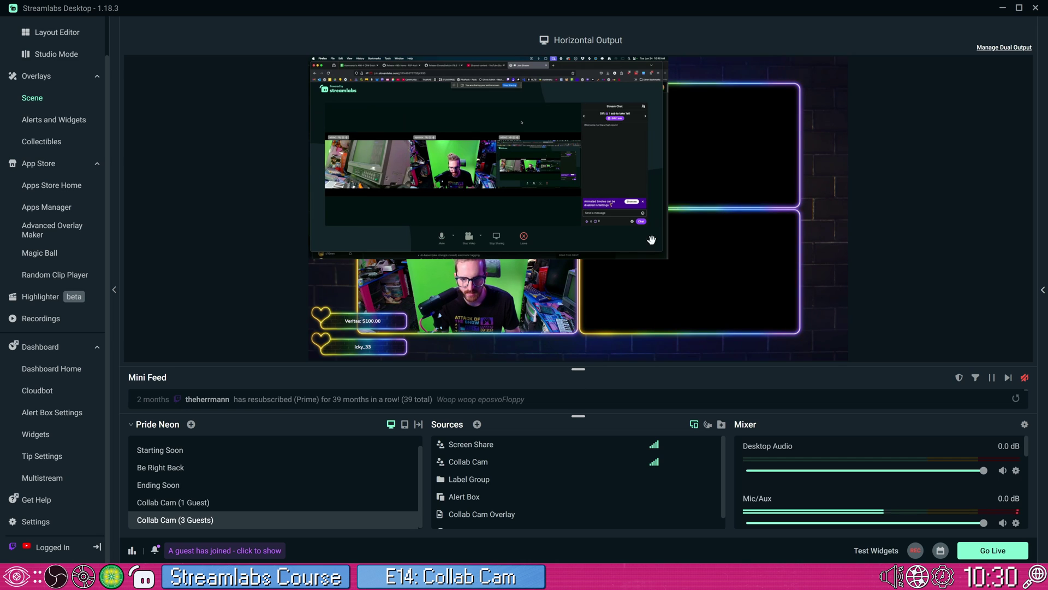
pyautogui.moveTo(652, 240); pyautogui.dragTo(795, 329)
pyautogui.moveTo(824, 364); pyautogui.dragTo(805, 347)
pyautogui.moveTo(559, 442); pyautogui.dragTo(525, 522)
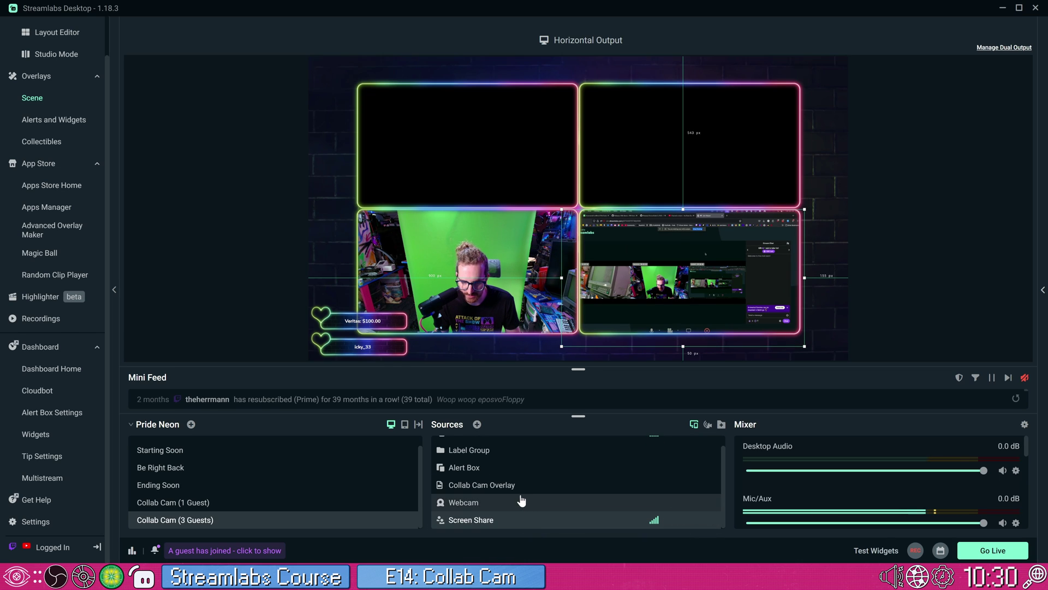
# Layer Collab Cam below Webcam, show it on stream, and fit it into the top-left frame.
pyautogui.scroll(1, 502, 464)
pyautogui.moveTo(503, 447); pyautogui.dragTo(505, 516)
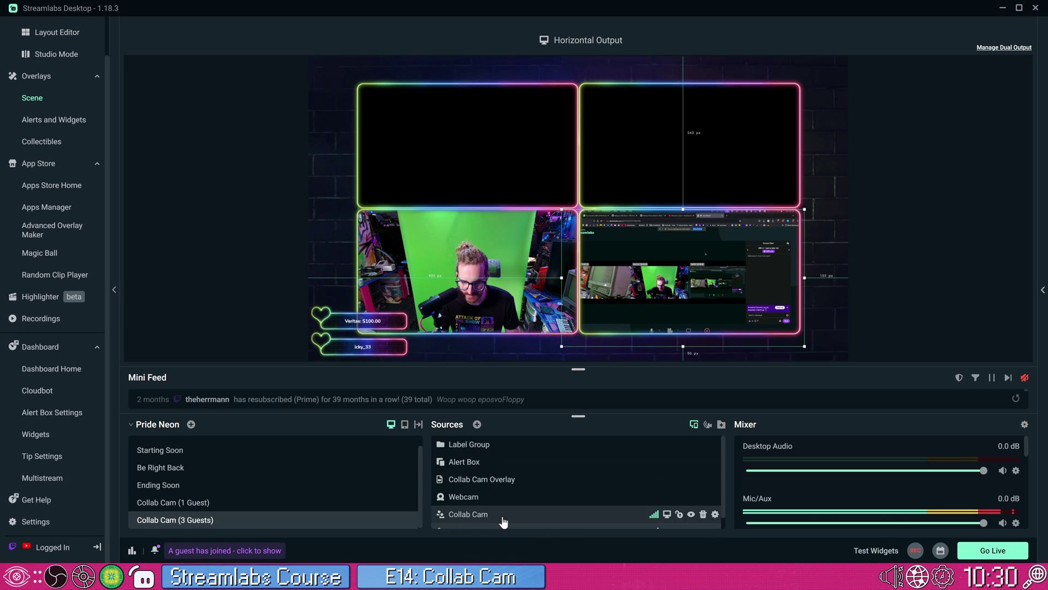
pyautogui.doubleClick(509, 515)
pyautogui.click(492, 375)
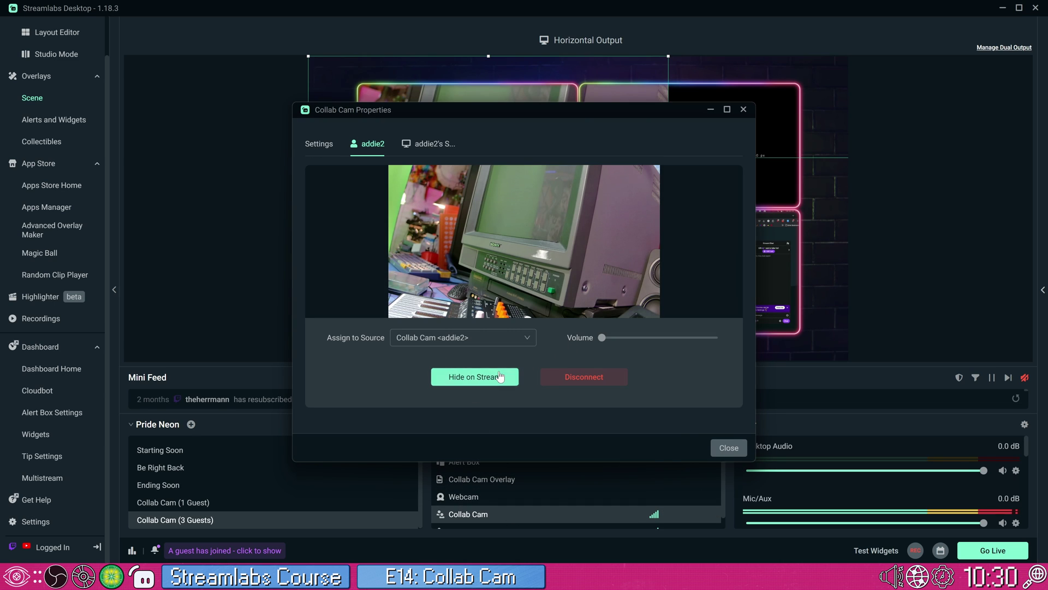
pyautogui.click(729, 448)
pyautogui.moveTo(672, 261); pyautogui.dragTo(497, 162)
pyautogui.moveTo(481, 132); pyautogui.dragTo(521, 149)
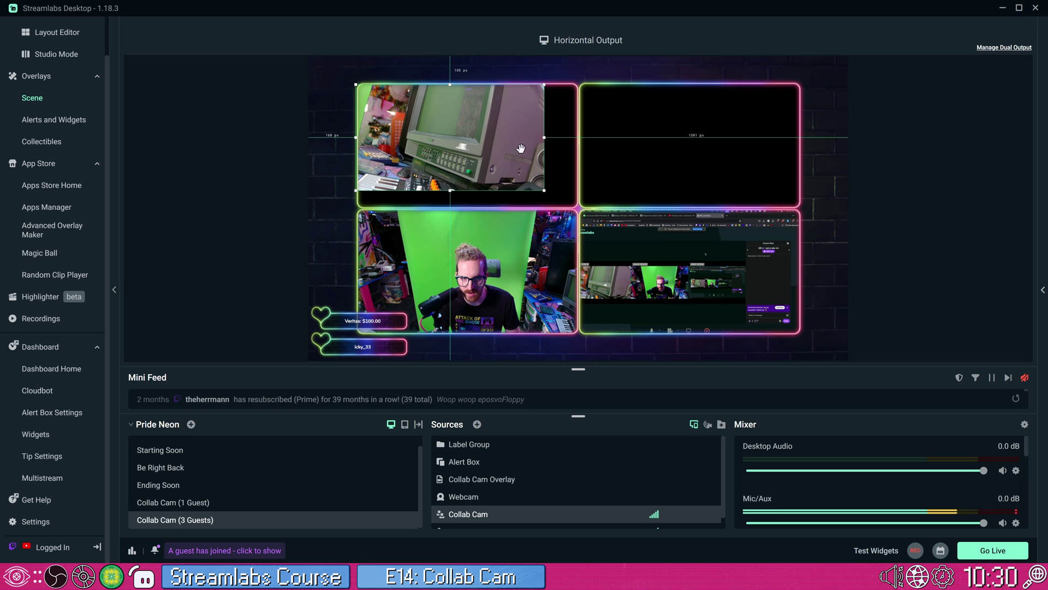
pyautogui.moveTo(451, 84); pyautogui.dragTo(450, 82)
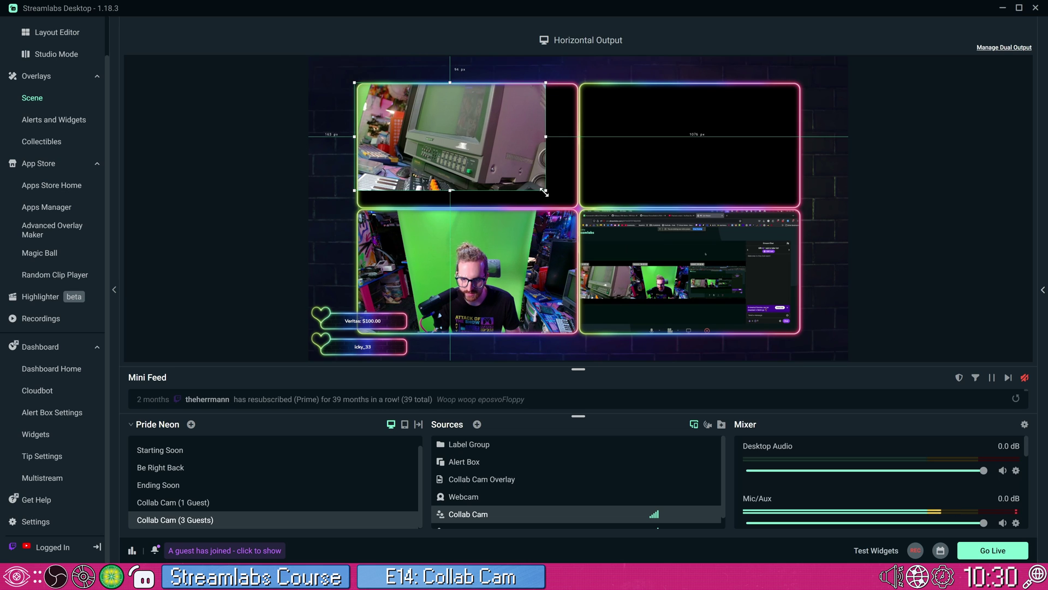
pyautogui.moveTo(545, 192); pyautogui.dragTo(577, 209)
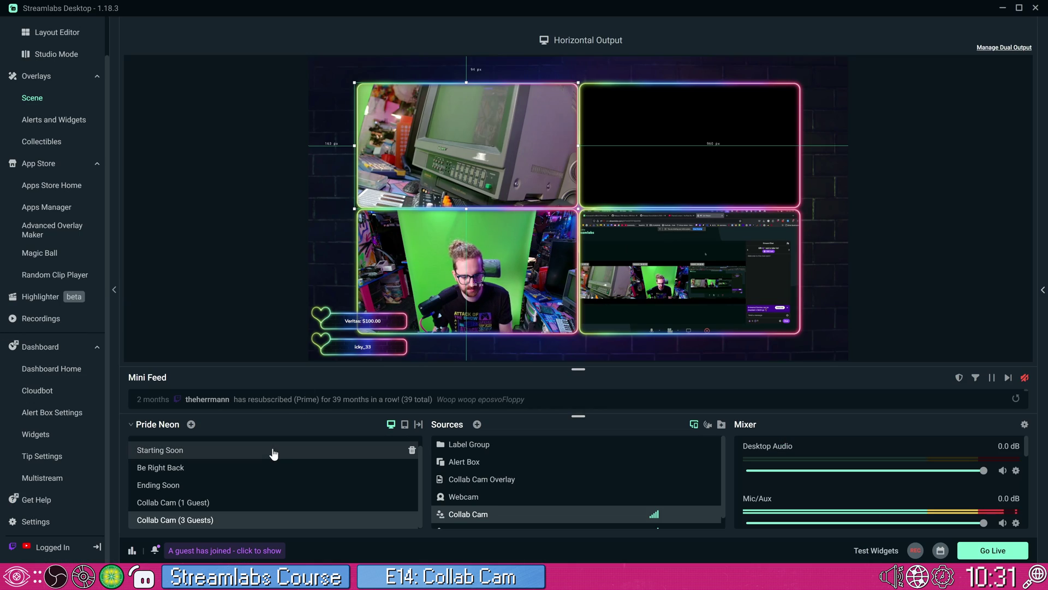
# Clear the guest-joined notifications and view the Collab Cam invite URL in its Settings tab.
pyautogui.click(155, 549)
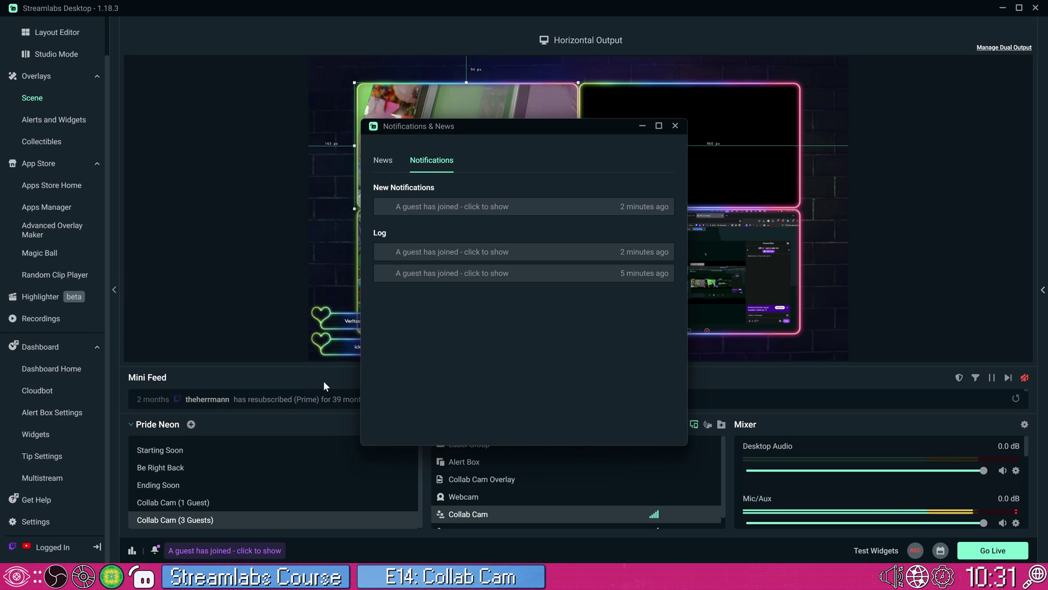
pyautogui.click(674, 127)
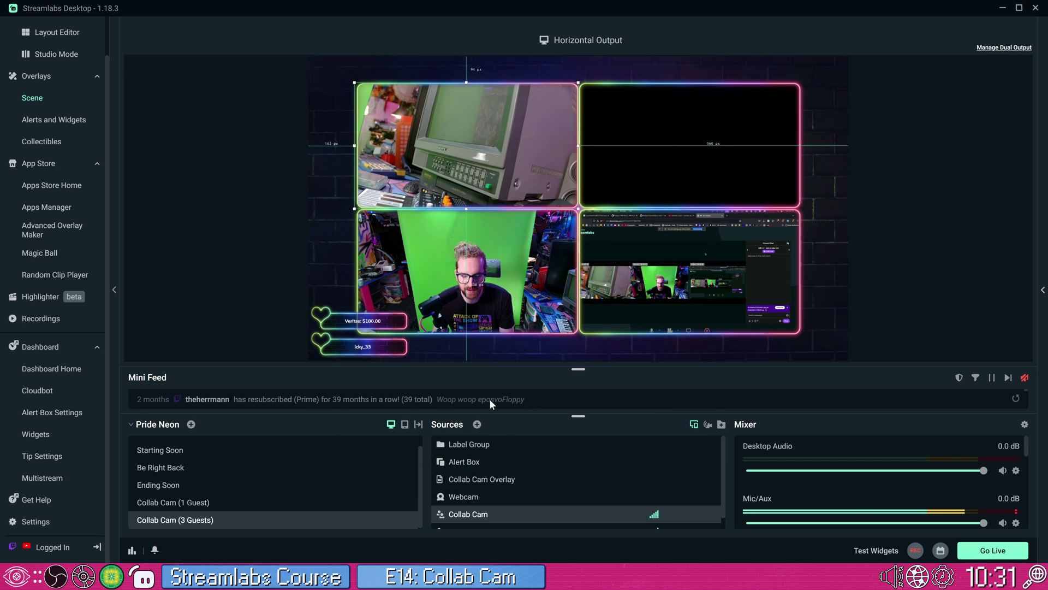
pyautogui.doubleClick(516, 518)
pyautogui.click(319, 144)
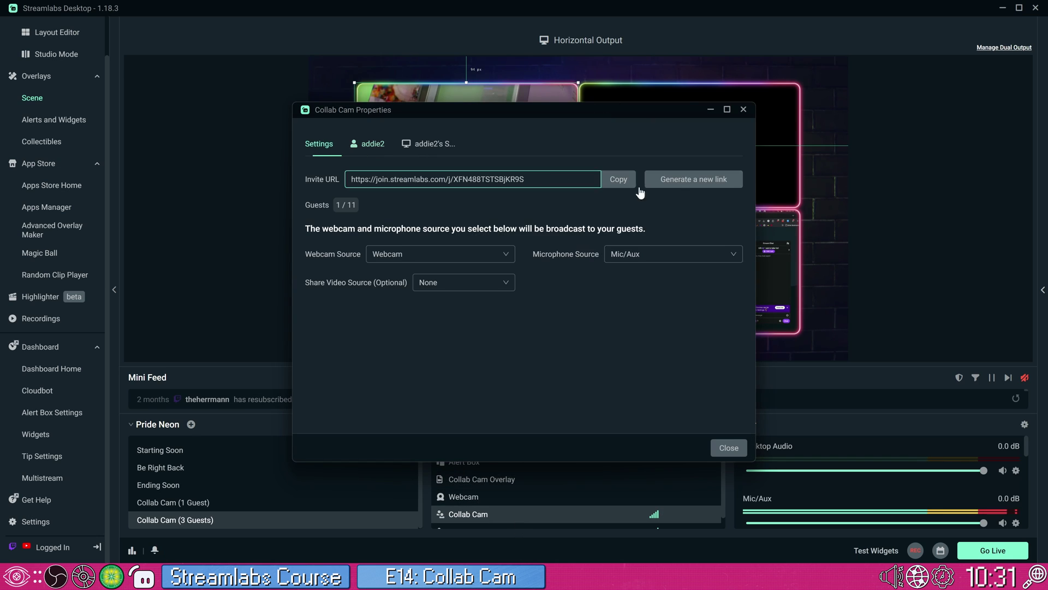
pyautogui.click(728, 448)
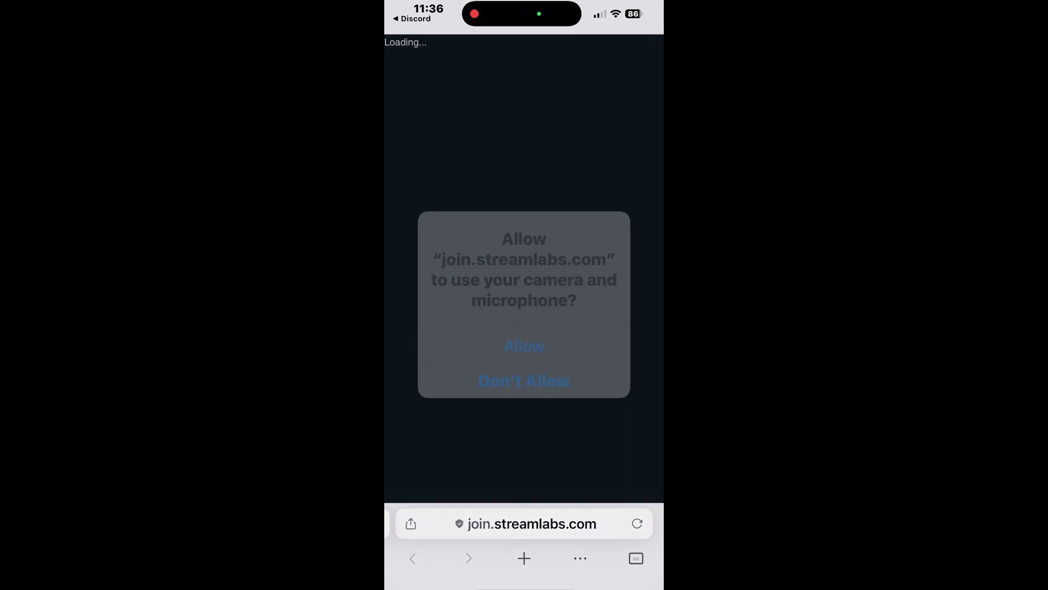
# Open the Collab Cam invite link in Safari on the phone.
pyautogui.moveTo(491, 582); pyautogui.dragTo(628, 582)
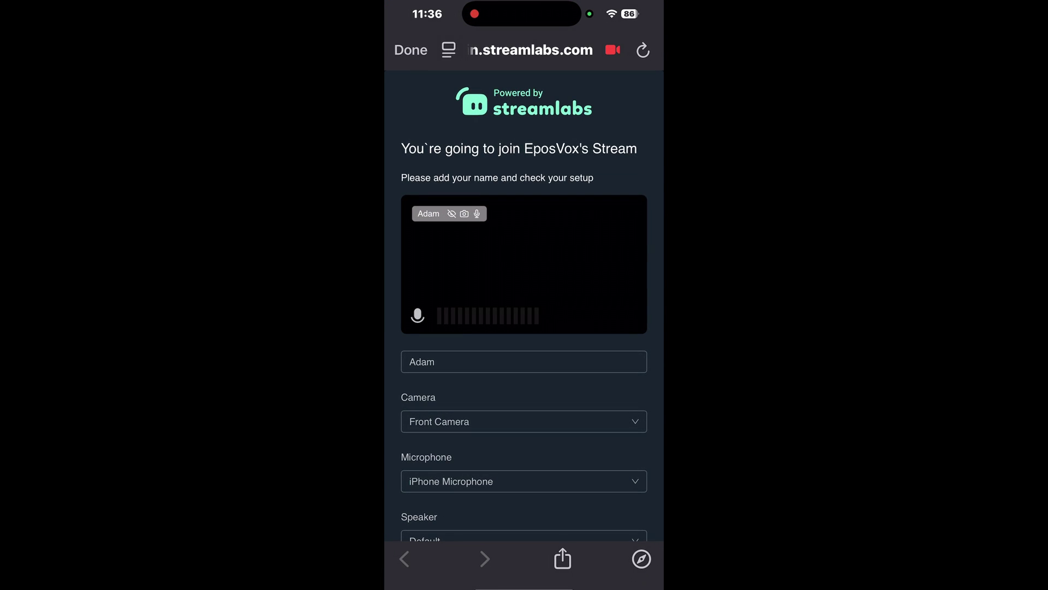
pyautogui.click(448, 49)
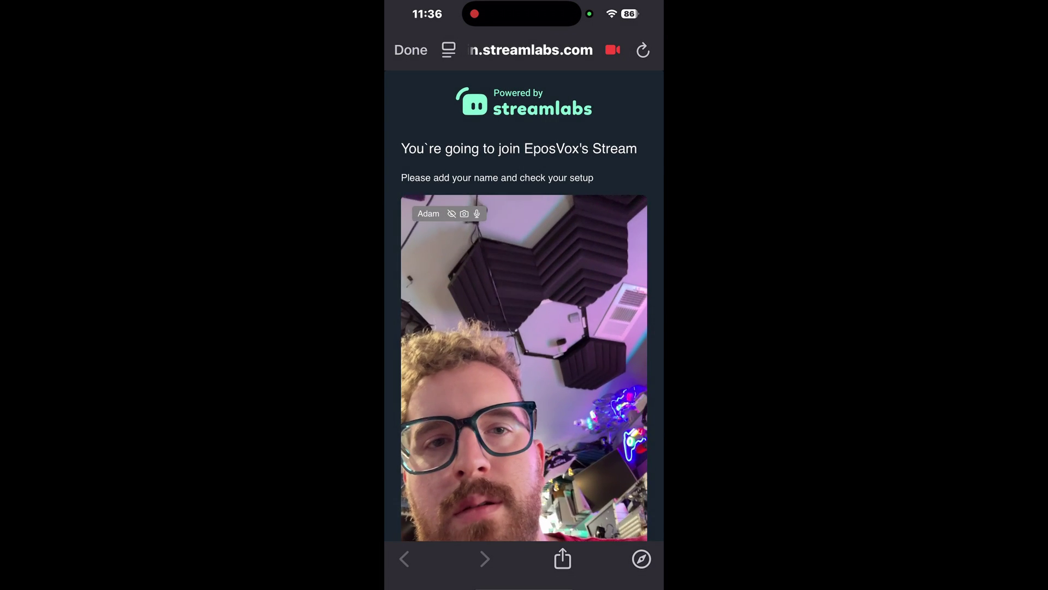
pyautogui.moveTo(448, 585); pyautogui.dragTo(628, 585)
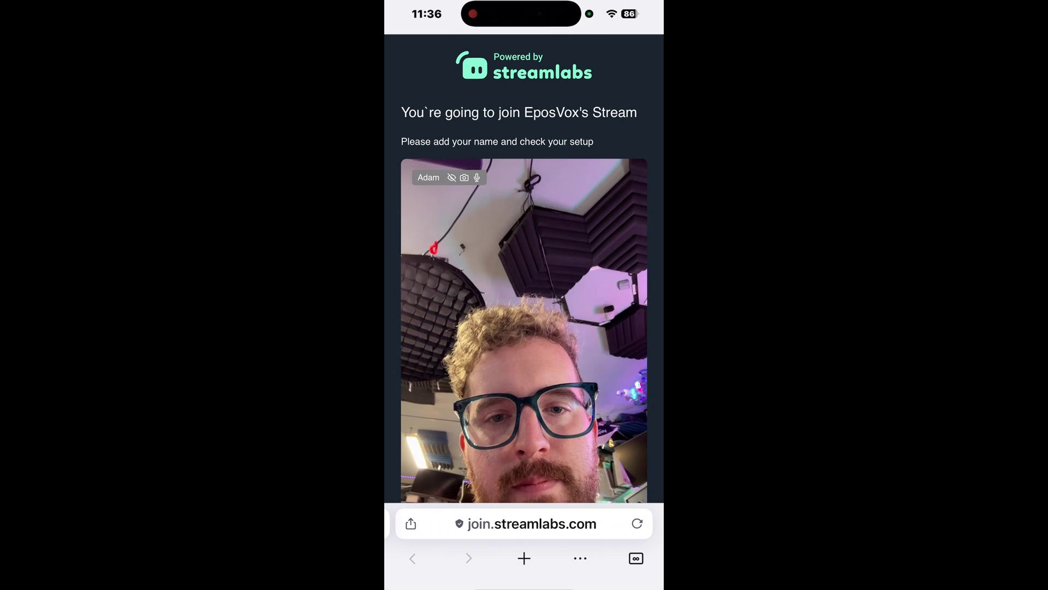
# Check the camera preview and join the stream as a guest using the front camera and iPhone microphone.
pyautogui.scroll(-5, 524, 273)
pyautogui.scroll(10, 524, 273)
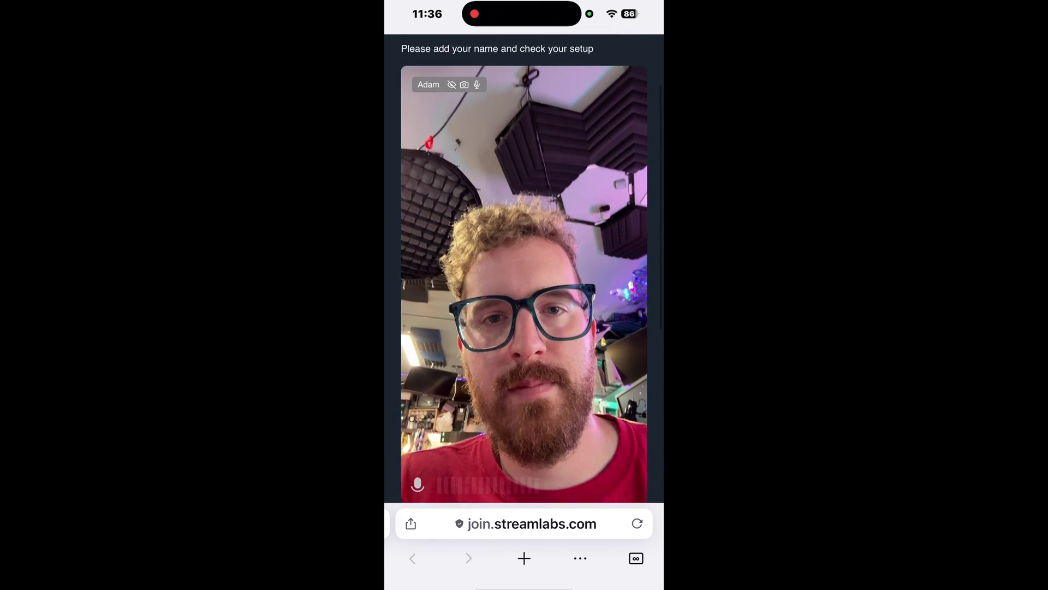
pyautogui.scroll(-10, 524, 273)
pyautogui.click(631, 444)
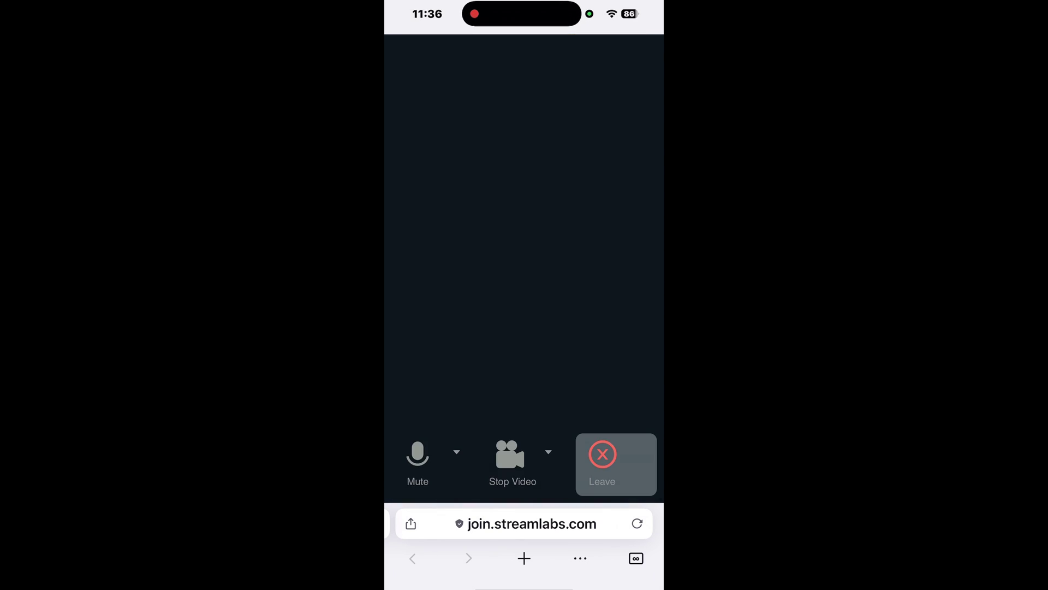